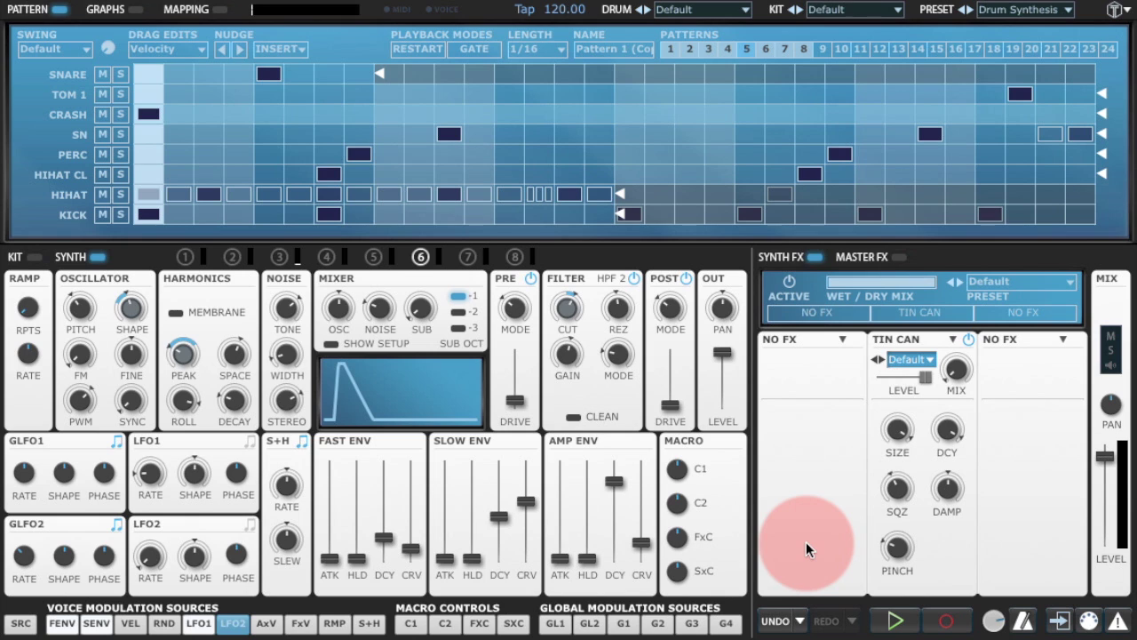
Play the full pattern, and solo the CRASH track to audition it on its own
click(895, 622)
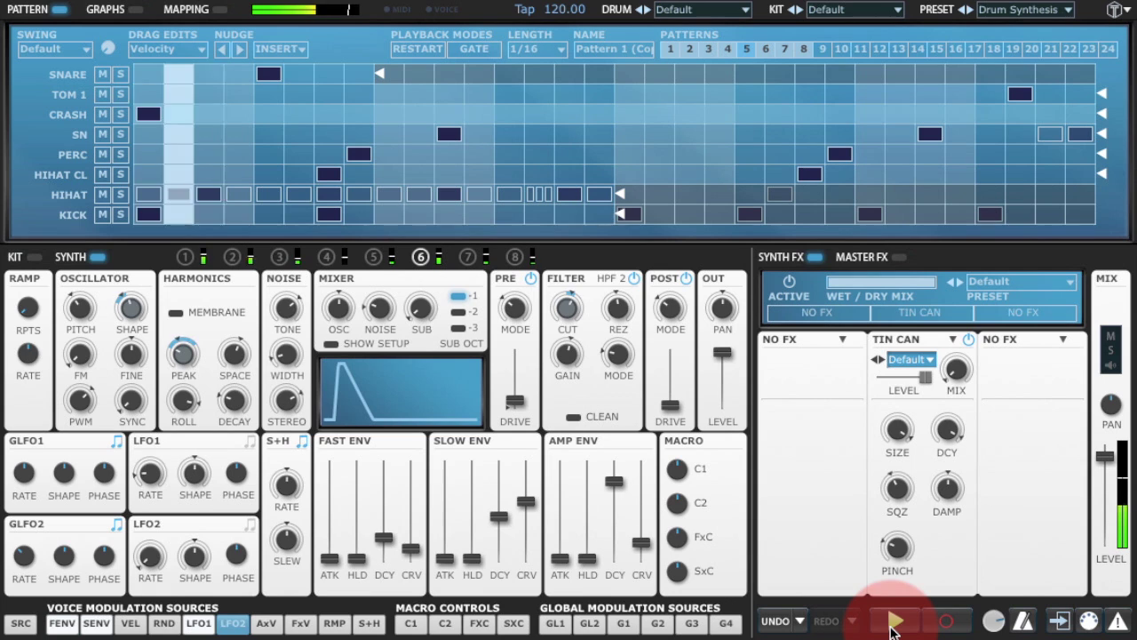
click(893, 622)
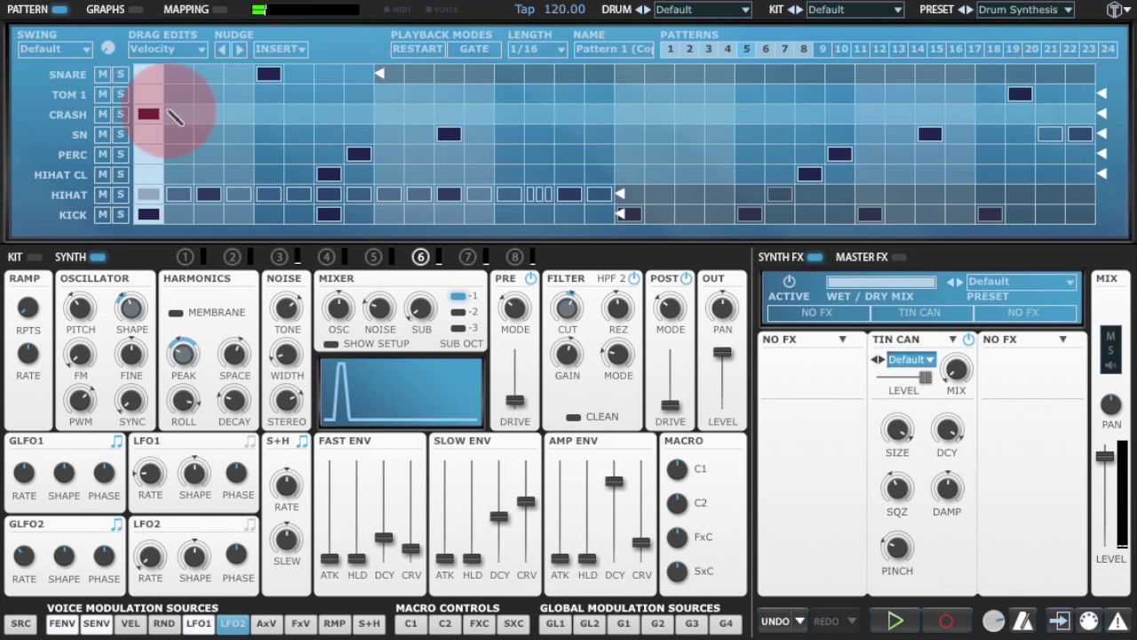
click(122, 114)
click(895, 620)
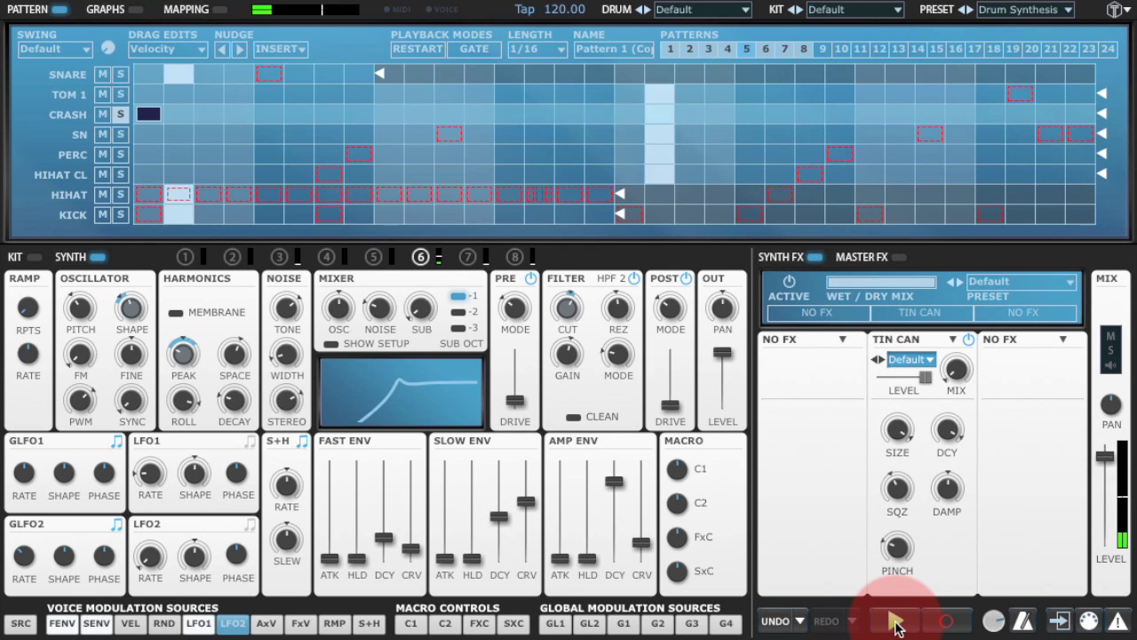
click(896, 625)
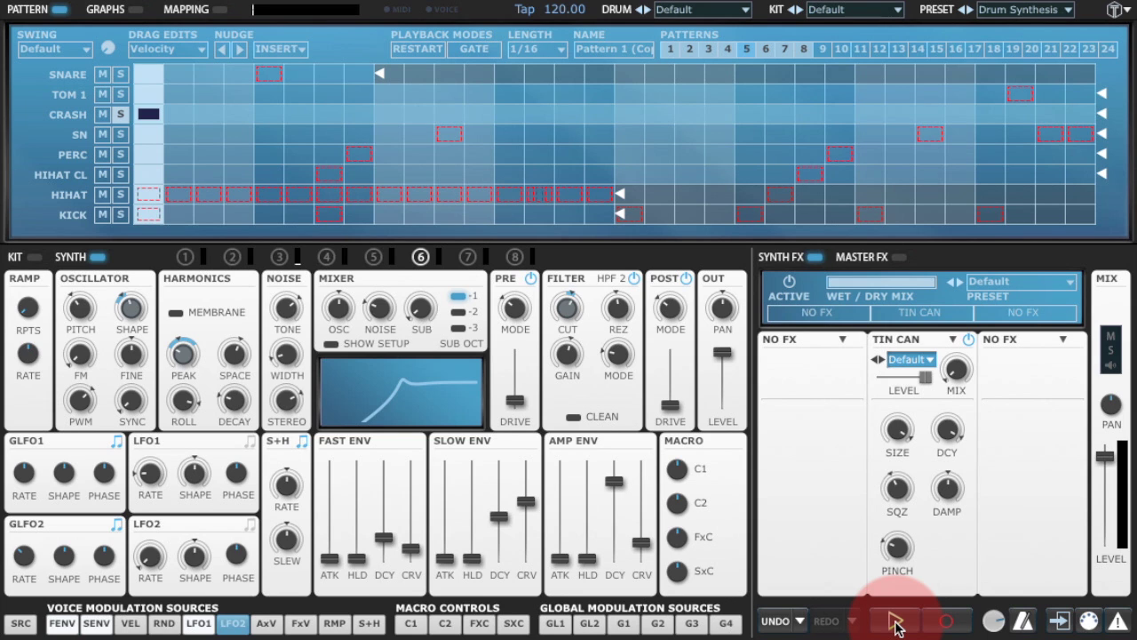
click(896, 625)
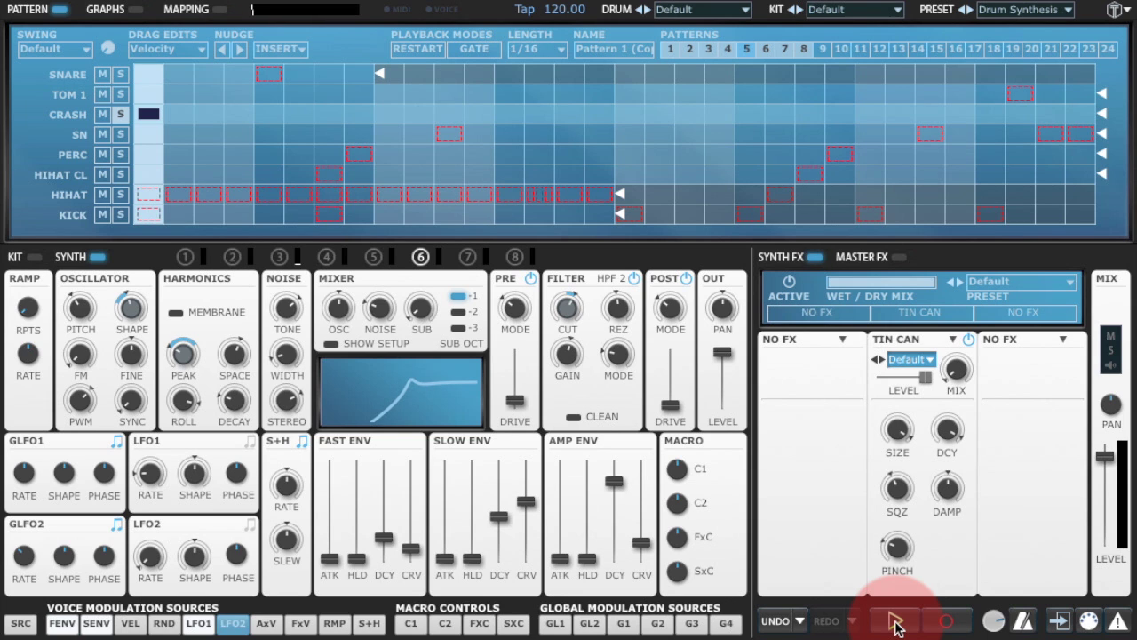
Reset drum channel 6 to the default tom, place a hit on its first step and audition it soloed
right_click(413, 259)
click(438, 333)
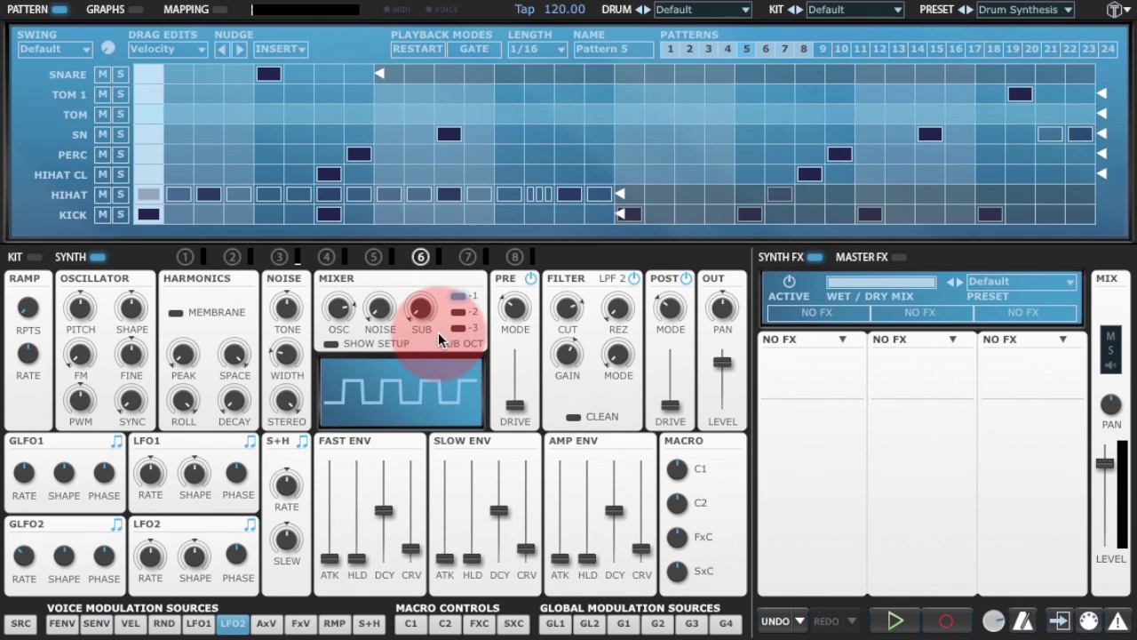
click(149, 113)
click(121, 113)
click(915, 605)
click(899, 622)
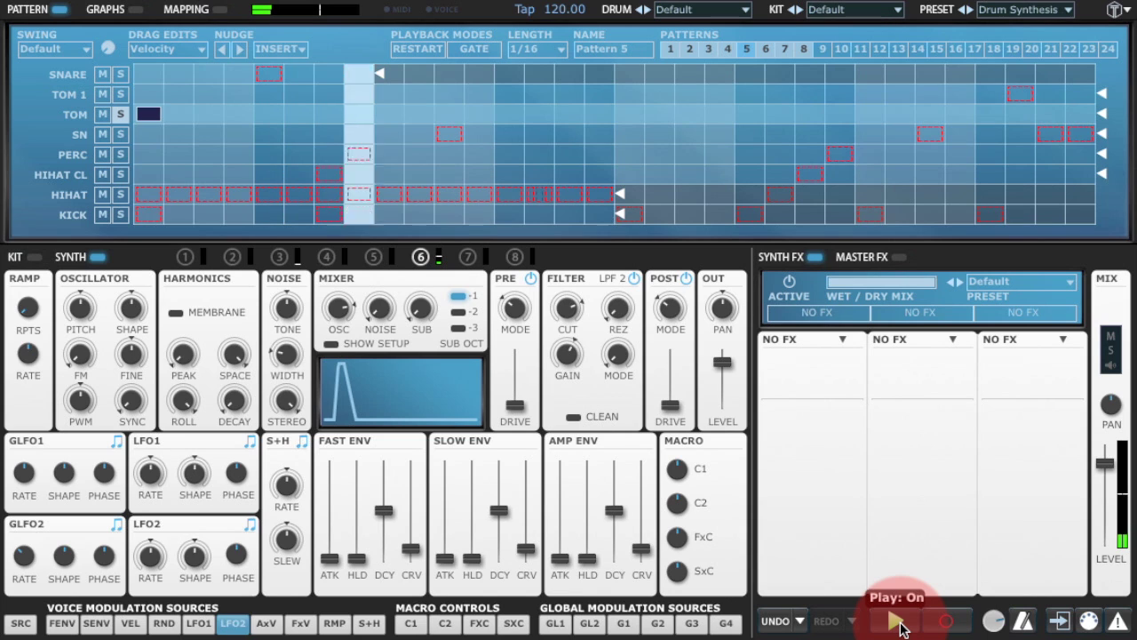
click(899, 625)
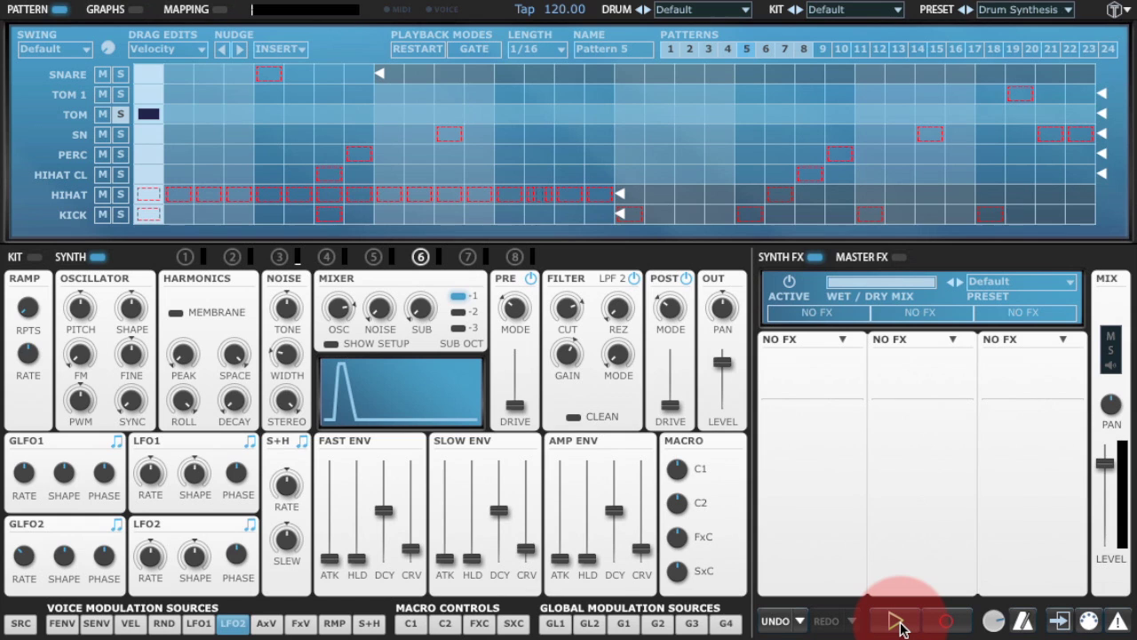
Lengthen the tom's amp envelope decay, raise the envelope curve and audition the result
drag(614, 509, 620, 486)
click(638, 558)
drag(640, 576, 639, 523)
drag(615, 486, 619, 485)
click(894, 620)
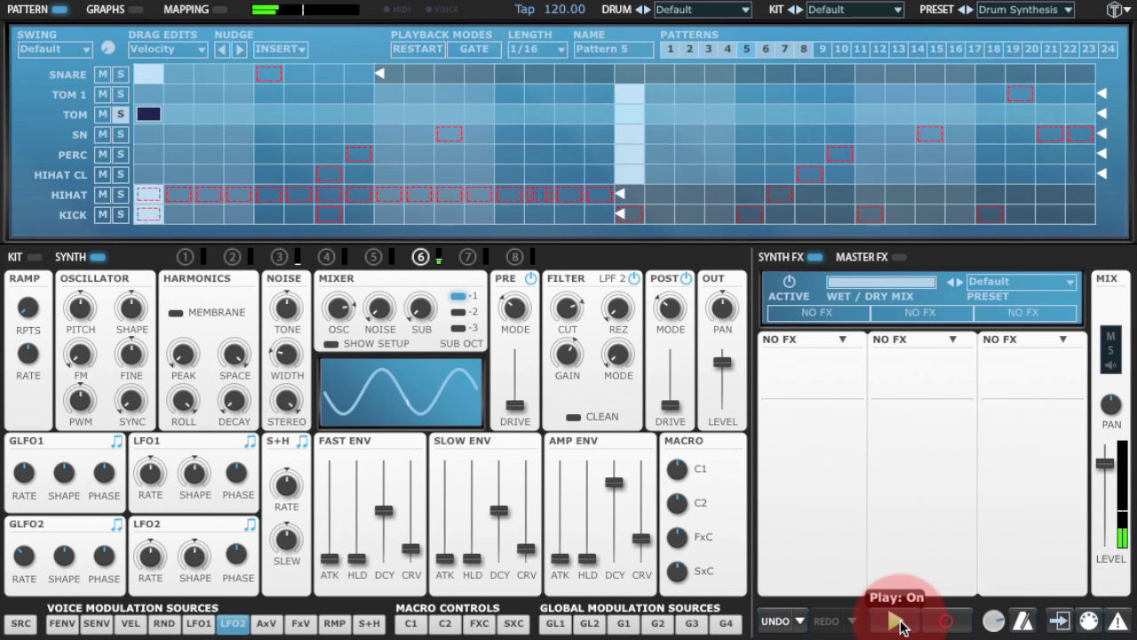
click(897, 621)
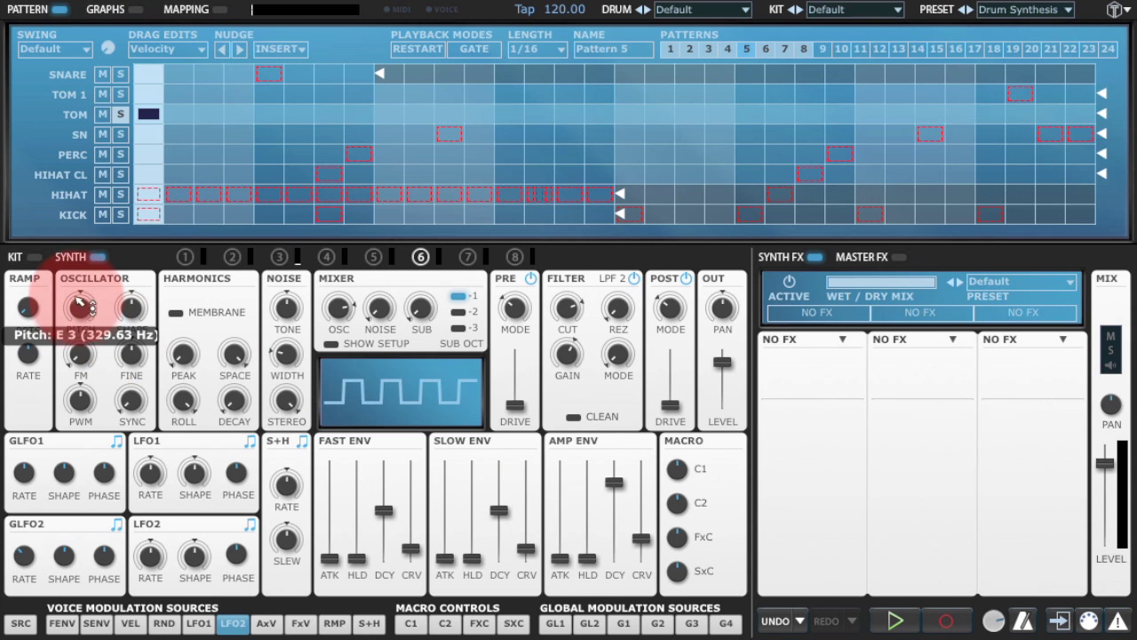
Adjust the tom oscillator's pitch and set its pulse width modulation to +20%
drag(79, 304, 99, 336)
click(150, 309)
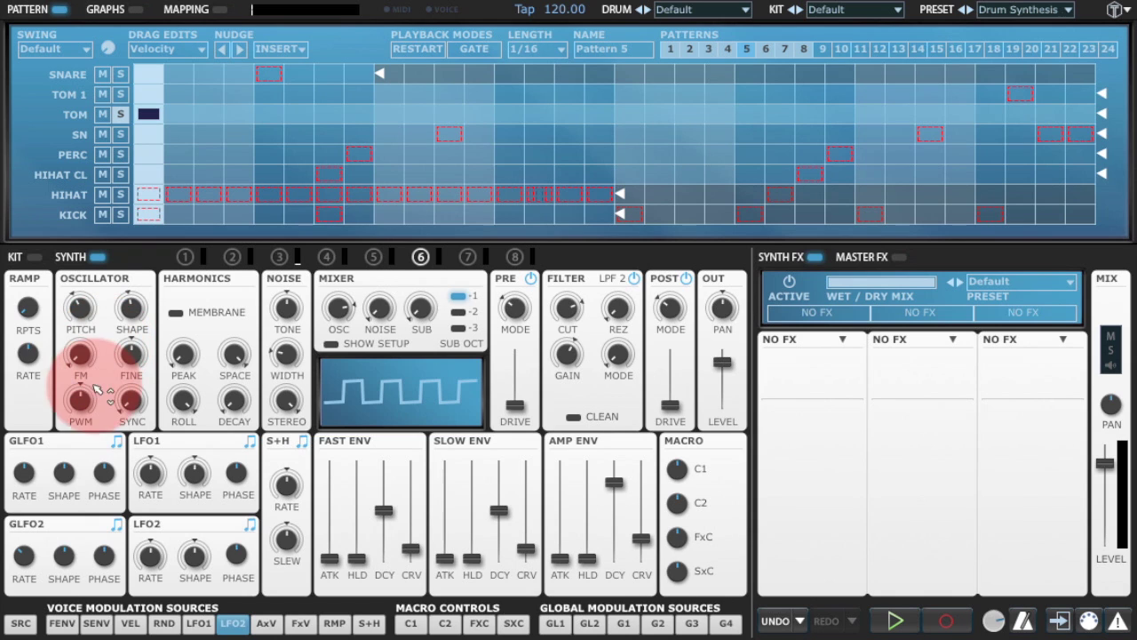
mouse_move(78, 404)
mouse_down()
mouse_move(82, 370)
mouse_move(81, 397)
mouse_up()
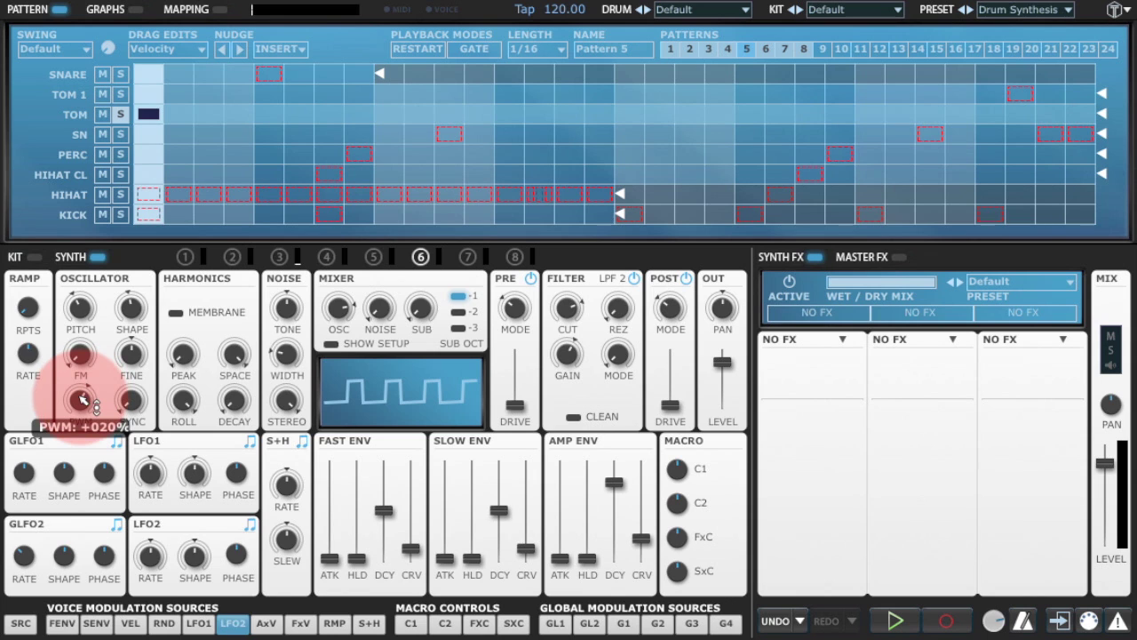
Shape the tom's harmonics by reducing the spacing and increasing the roll, with the harmonic peak on partial 1
drag(183, 355, 265, 451)
click(203, 402)
mouse_move(203, 402)
mouse_down()
mouse_move(188, 400)
mouse_move(185, 430)
mouse_move(190, 400)
mouse_move(353, 376)
mouse_move(191, 406)
mouse_up()
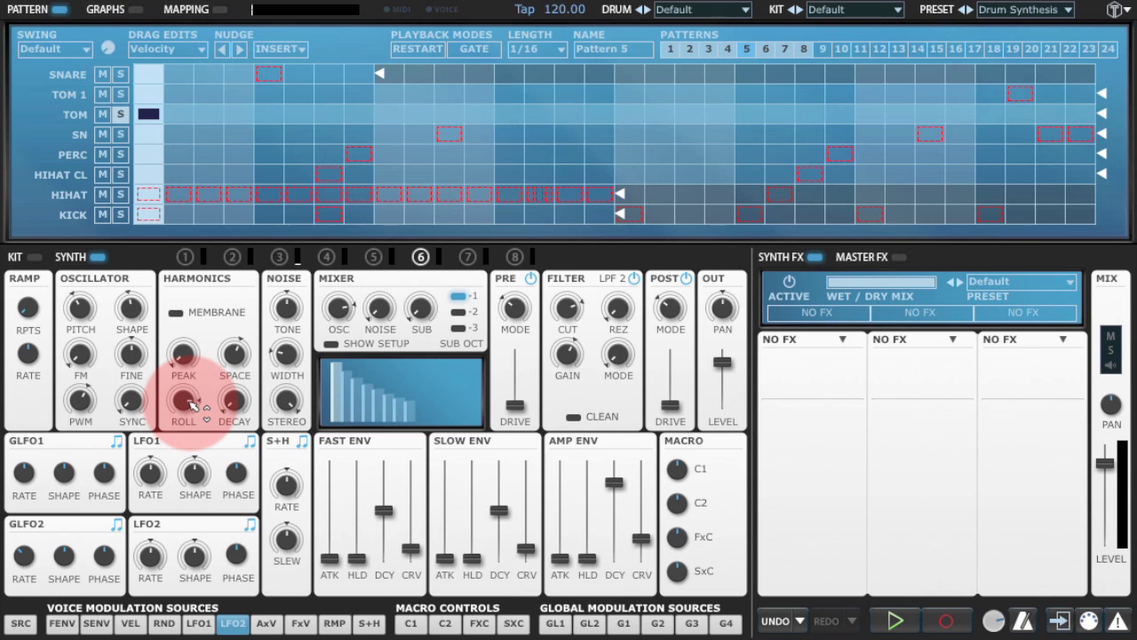
click(182, 356)
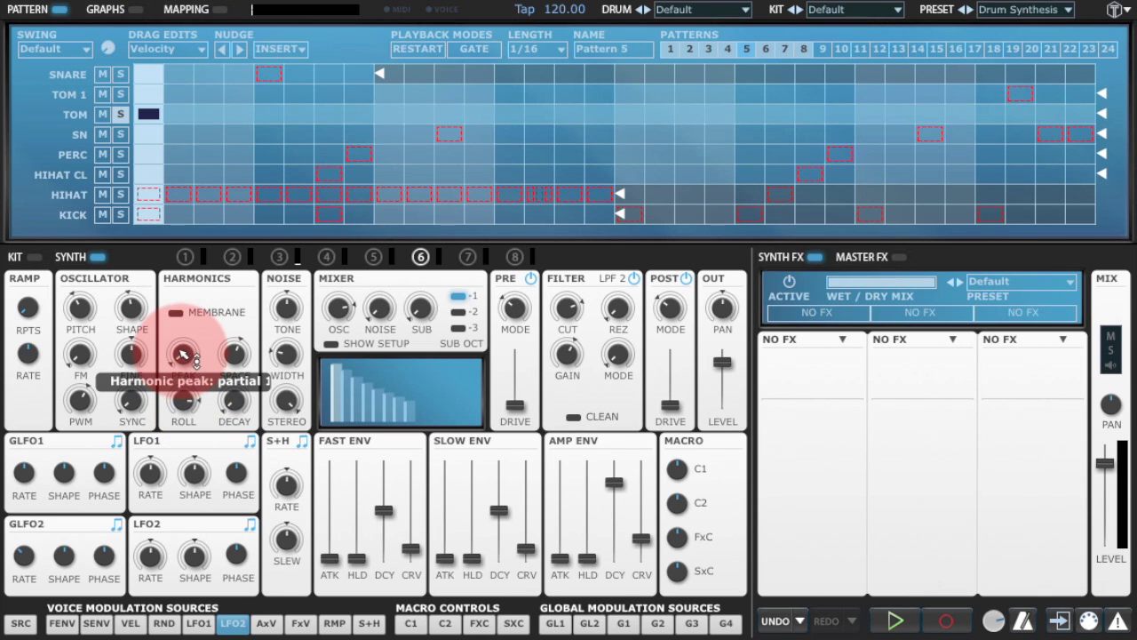
drag(182, 355, 638, 463)
Audition the soloed tom while raising its harmonic peak to a higher partial
click(891, 621)
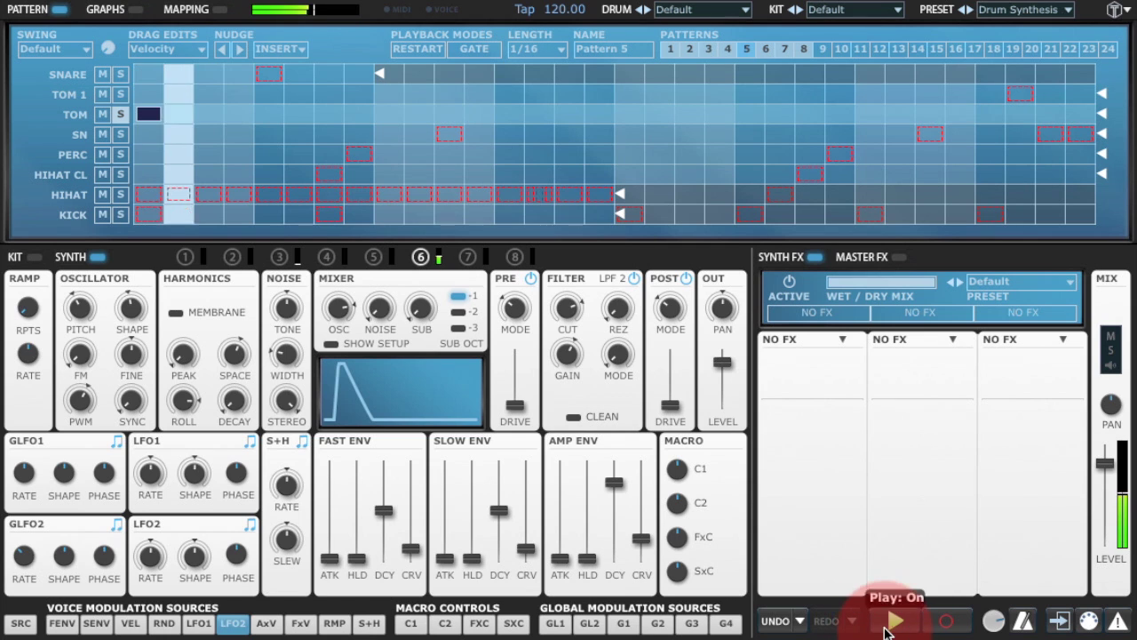
drag(180, 351, 217, 338)
click(895, 622)
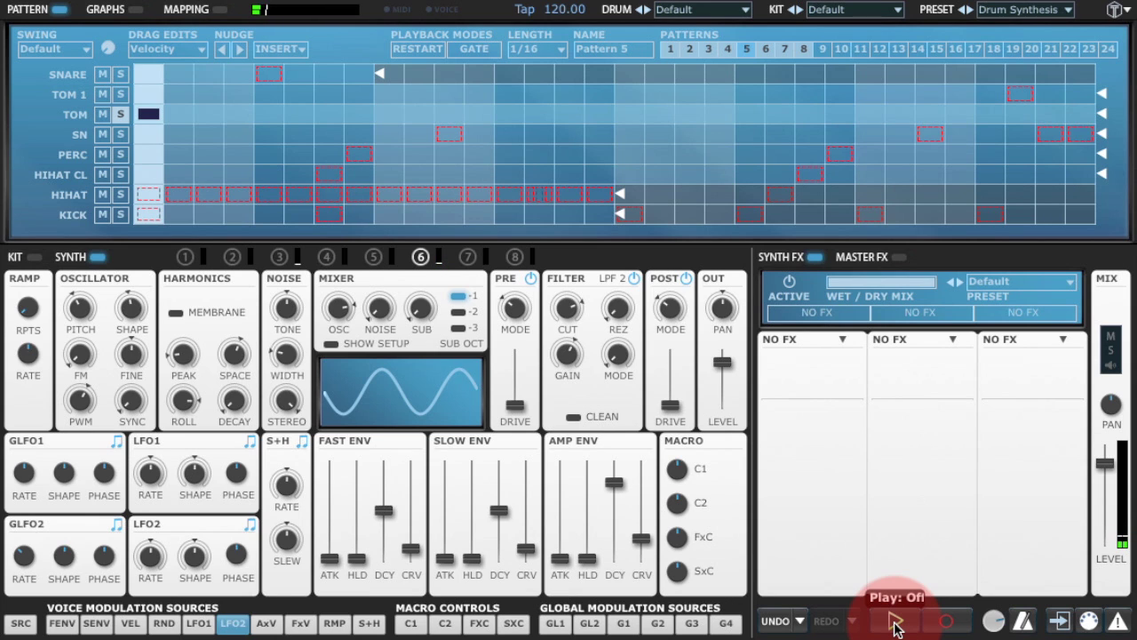
click(895, 623)
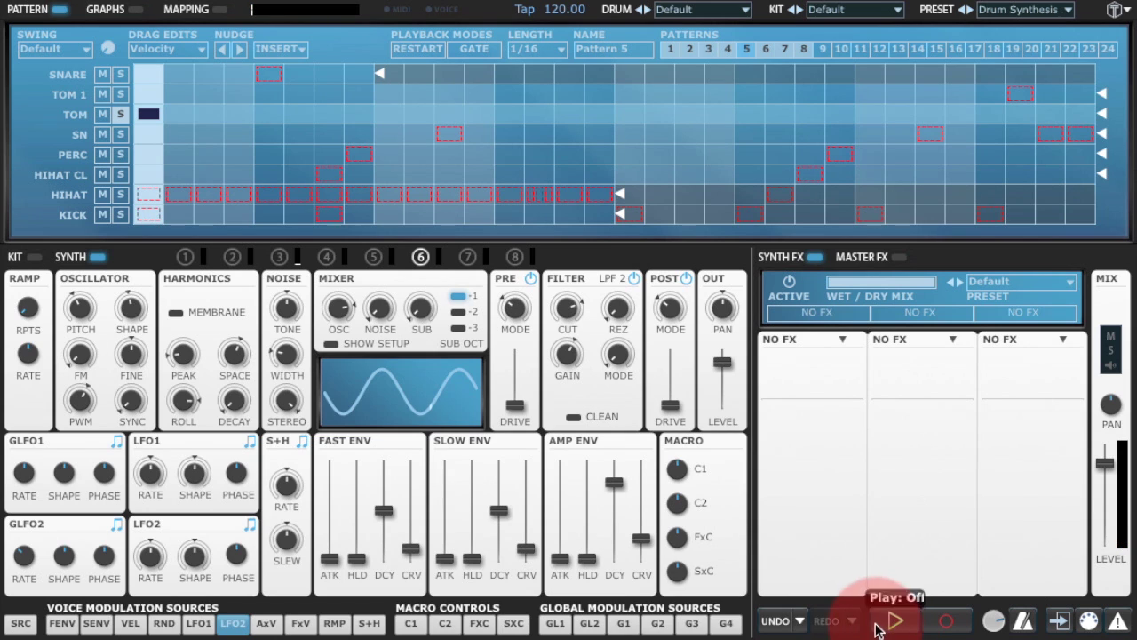
Turn off tempo sync for LFO2 and slow down its rate
click(234, 624)
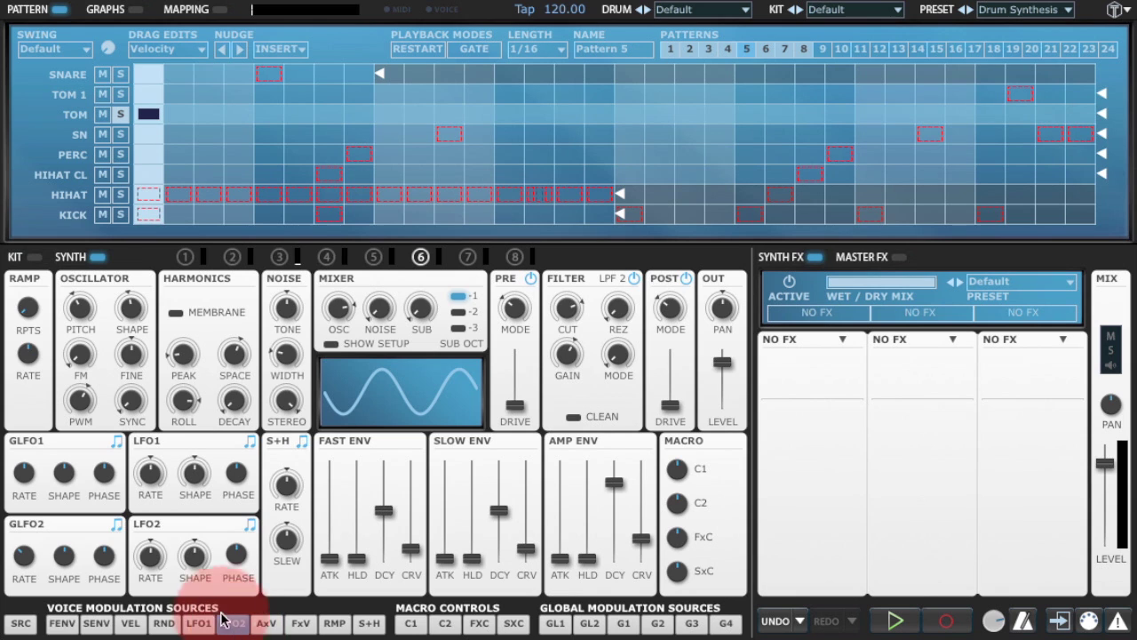
drag(151, 555, 154, 635)
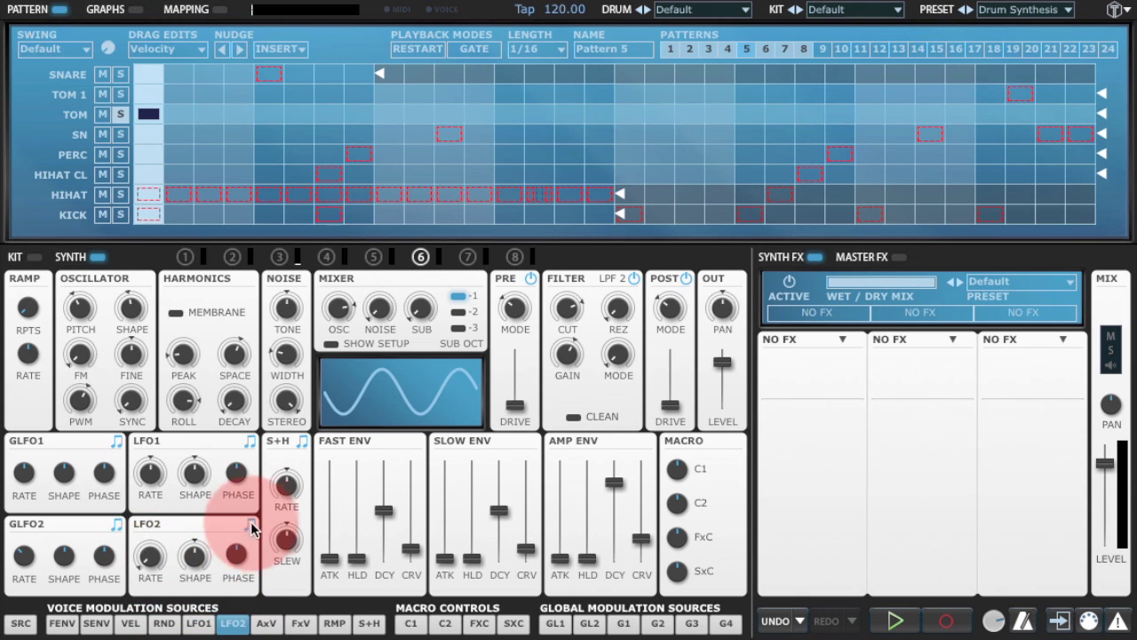
click(251, 529)
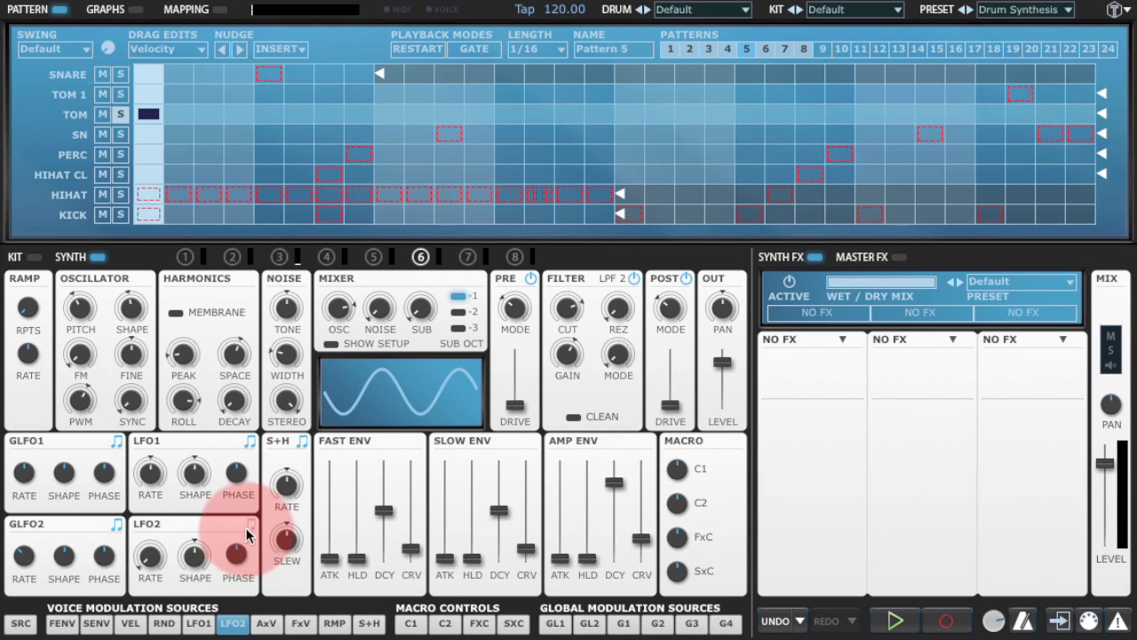
click(151, 557)
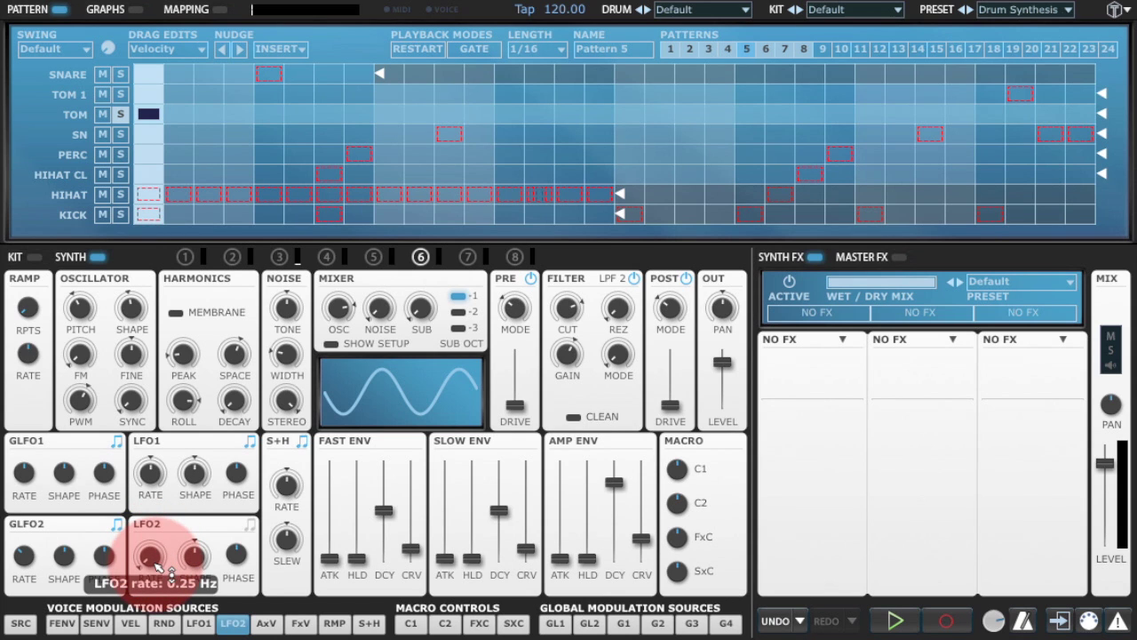
Modulate the tom's harmonic peak with LFO2 and audition it while fine-tuning the pitch and peak
click(182, 354)
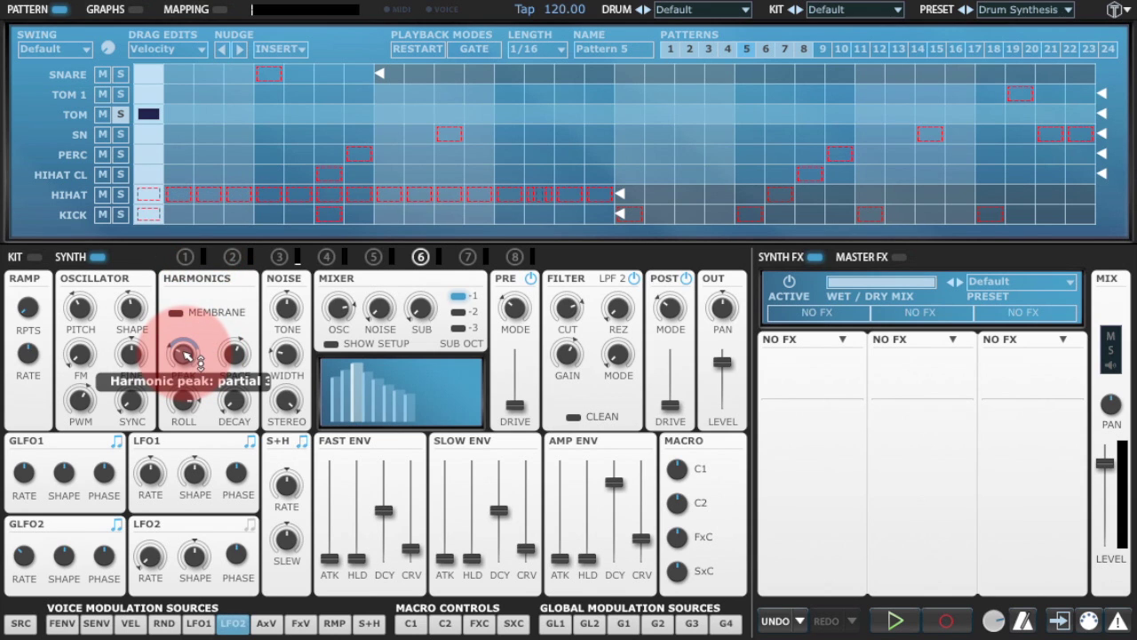
click(151, 556)
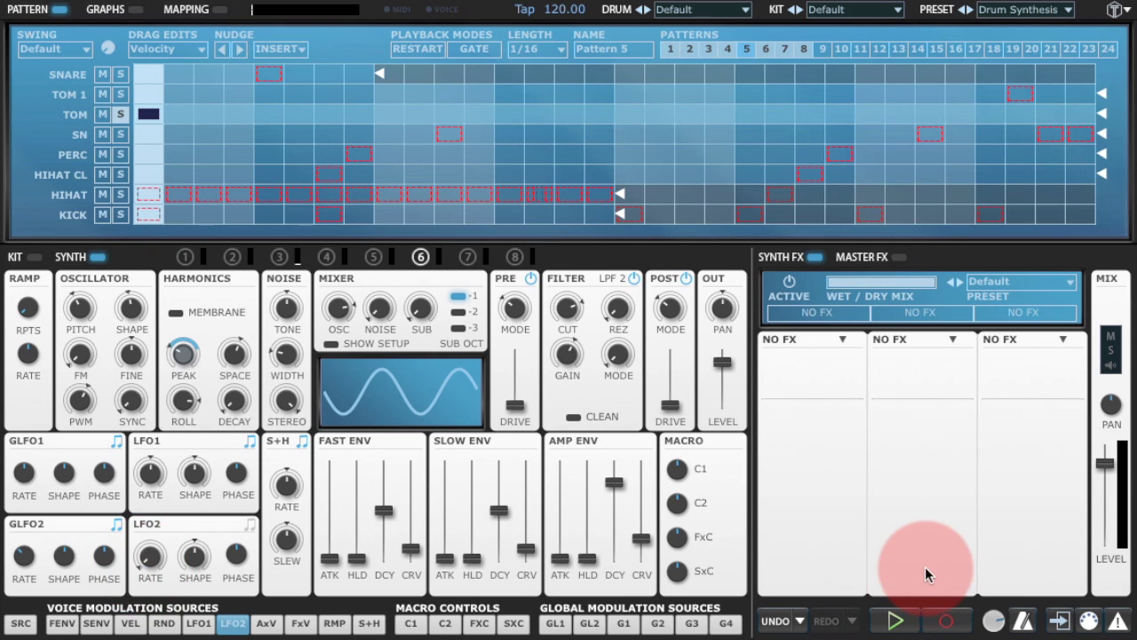
click(897, 622)
click(186, 355)
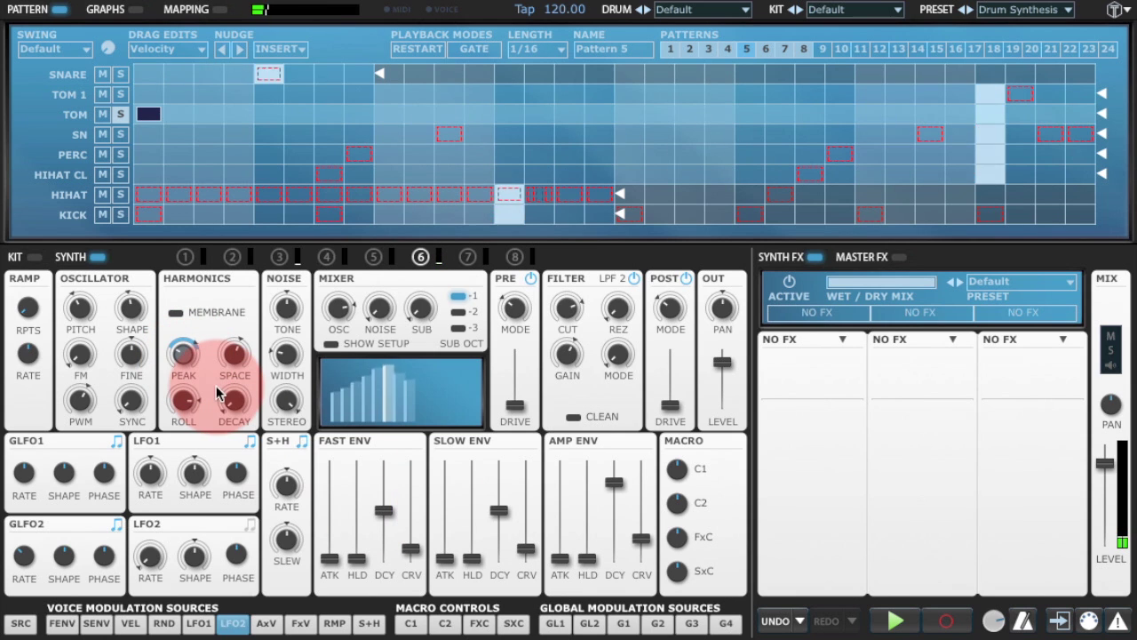
drag(80, 306, 82, 306)
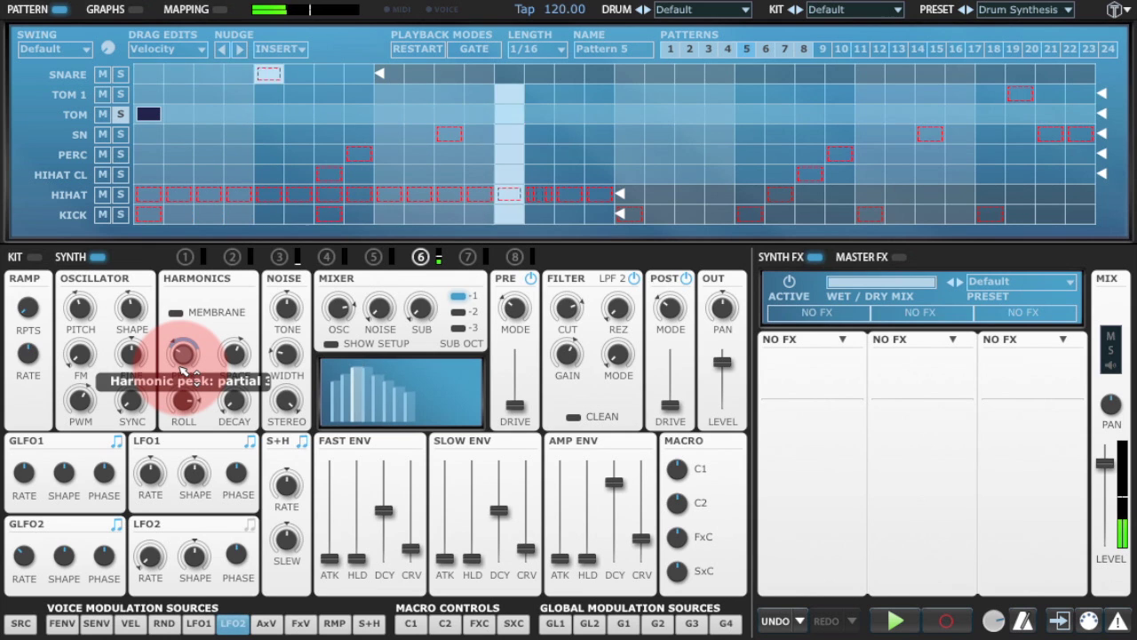
click(896, 622)
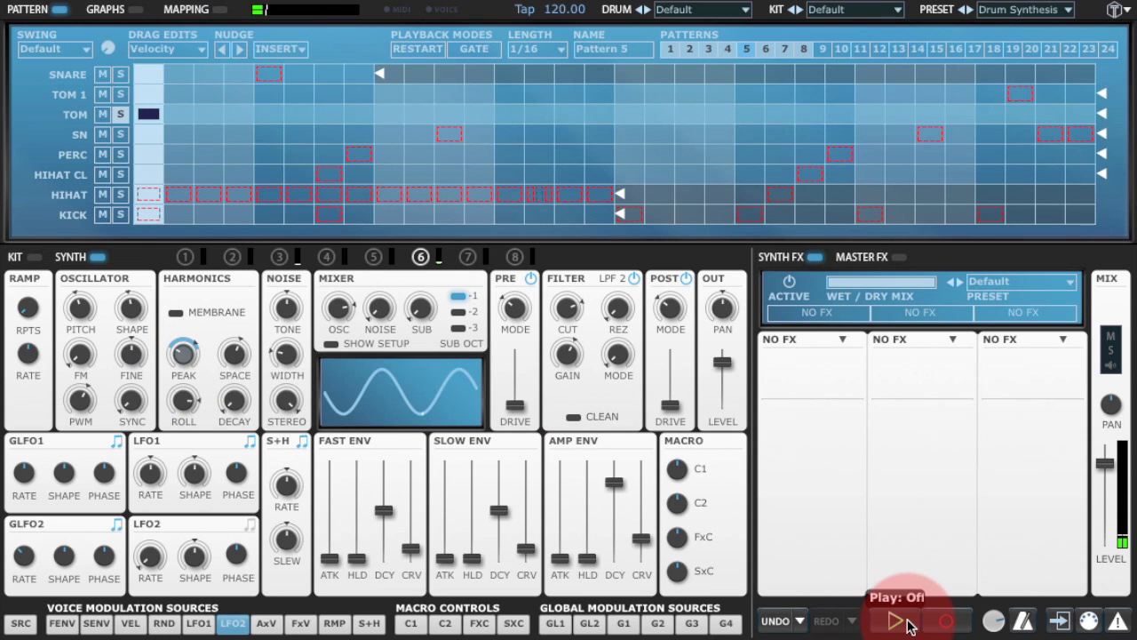
drag(181, 355, 177, 357)
Blend in noise at about -19 dB with a tone of about 3624 Hz and about 79% stereo width, and audition it
click(381, 307)
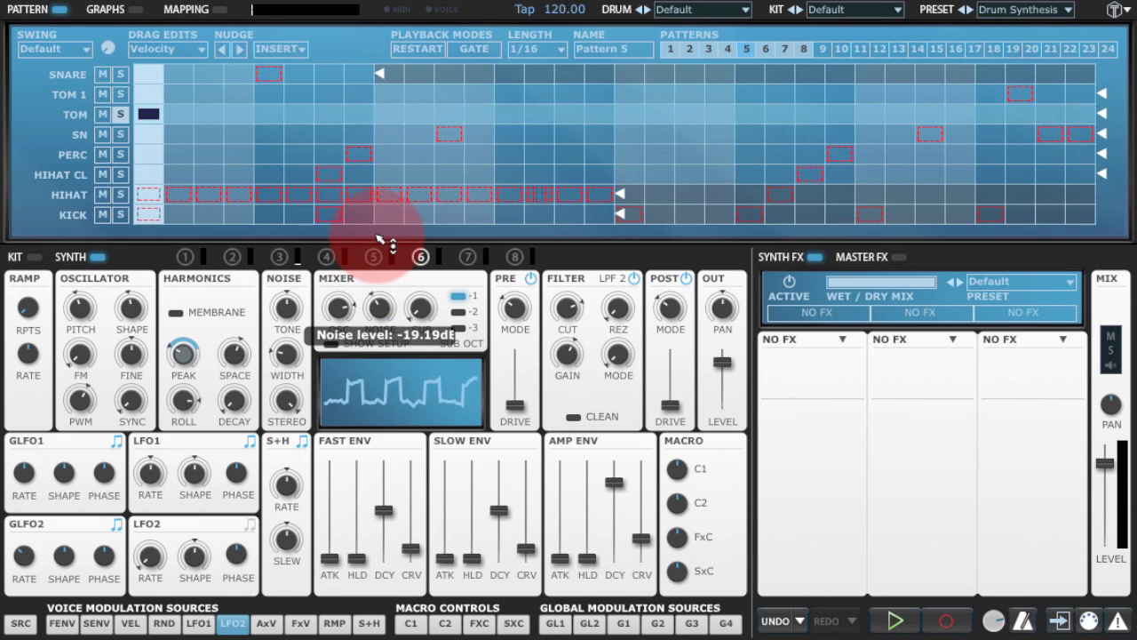
click(294, 314)
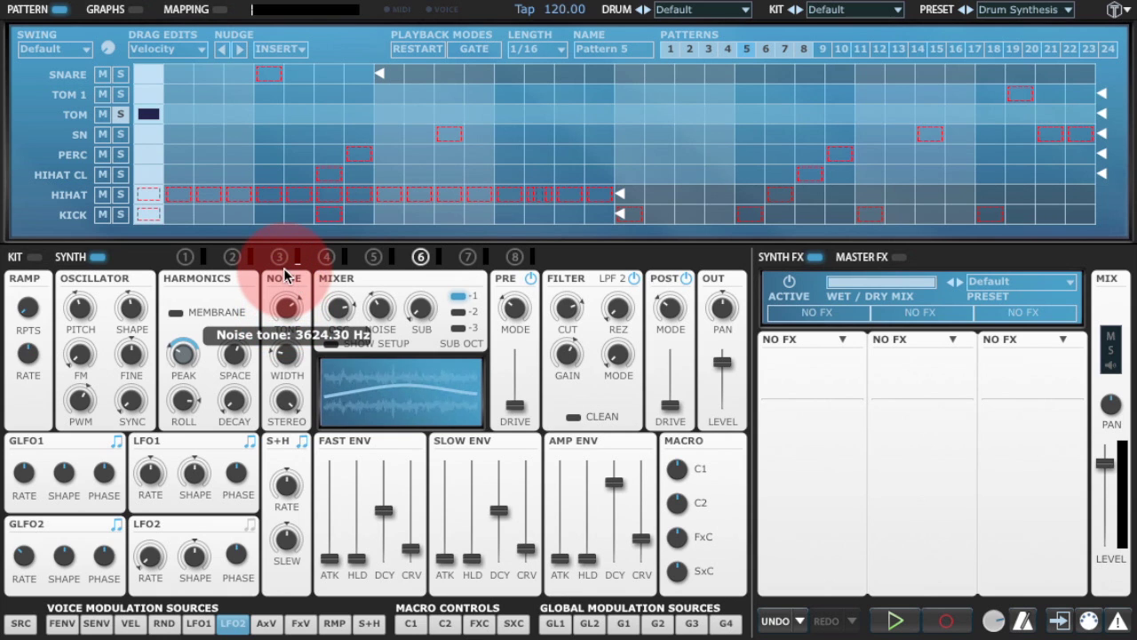
click(287, 353)
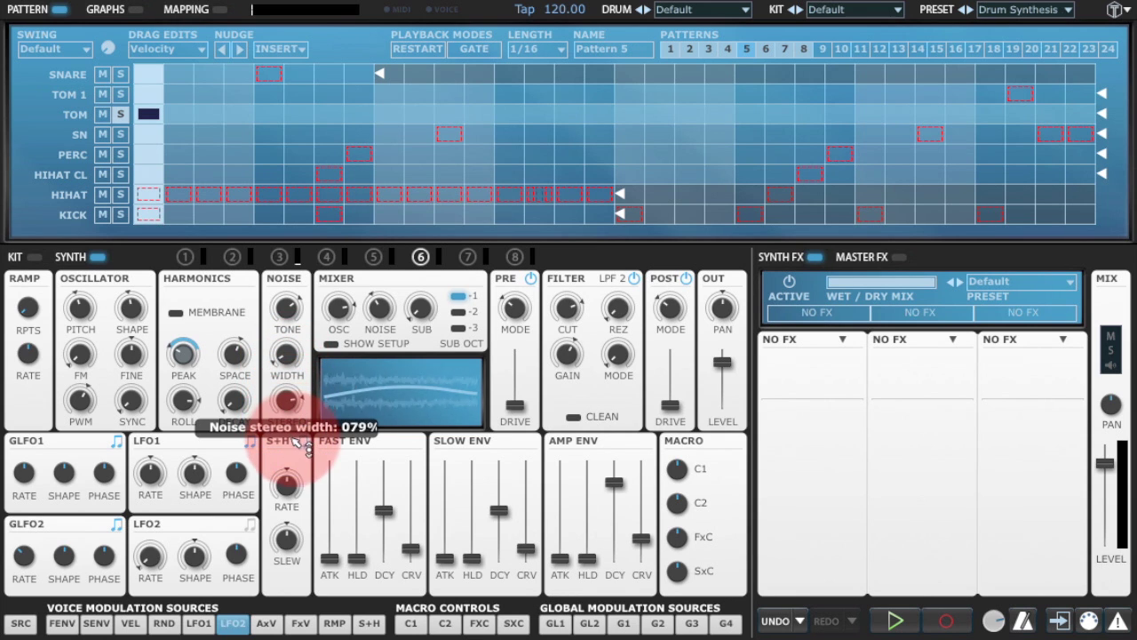
click(897, 622)
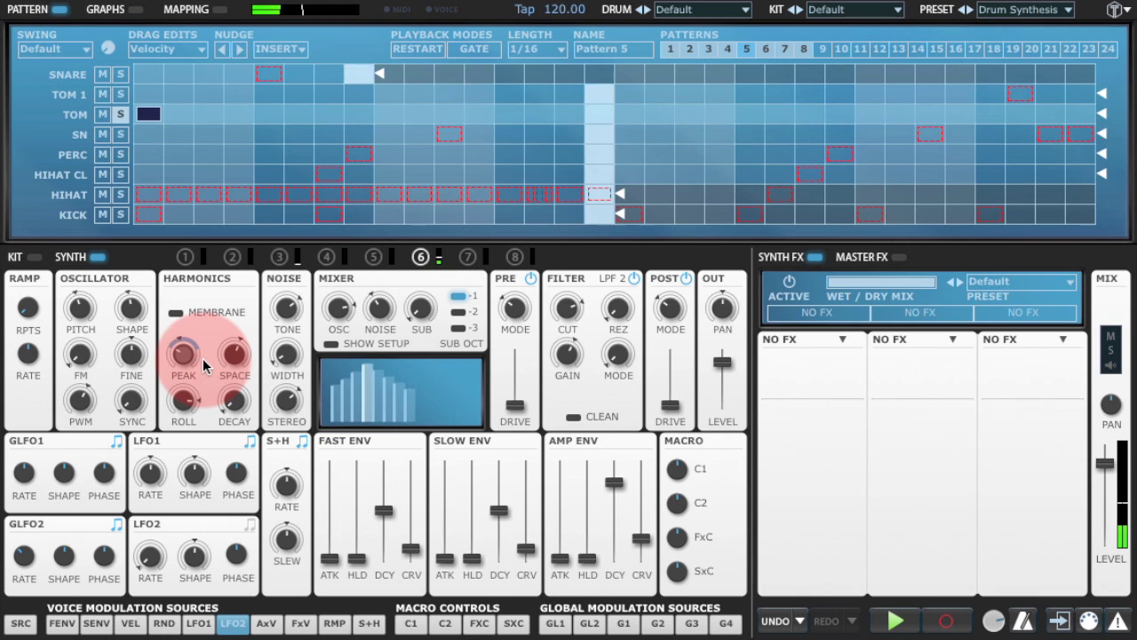
click(903, 627)
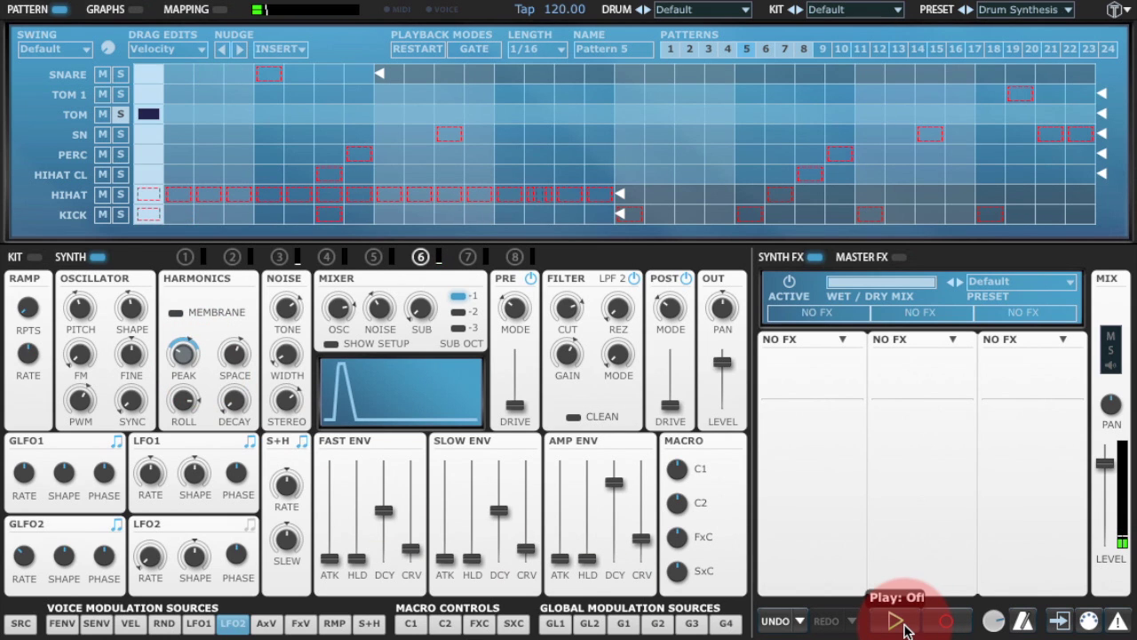
click(334, 345)
drag(342, 311, 356, 344)
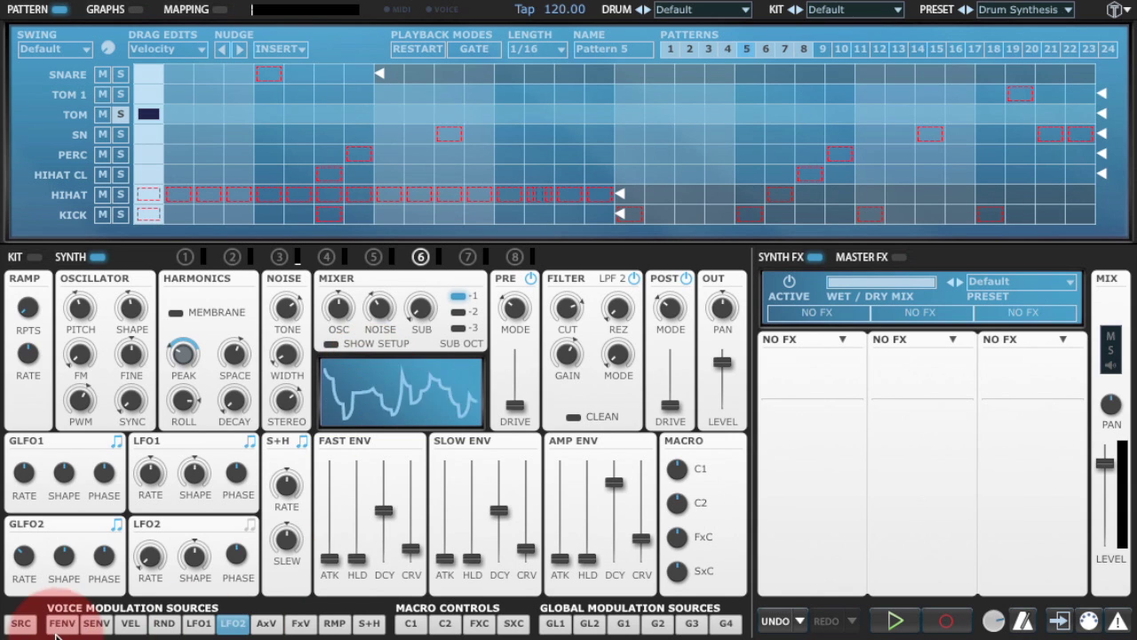
Modulate the pre drive, filter gain and post drive with the fast envelope, setting its decay to about 0.014 s and curve to 10%
drag(59, 627, 485, 414)
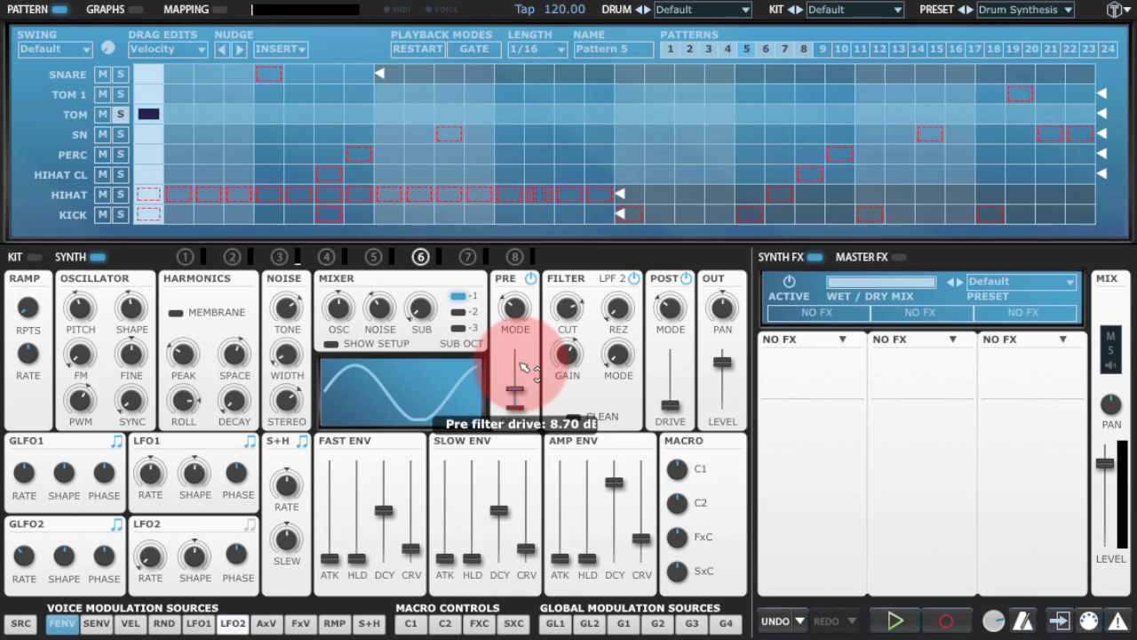
drag(524, 373, 675, 406)
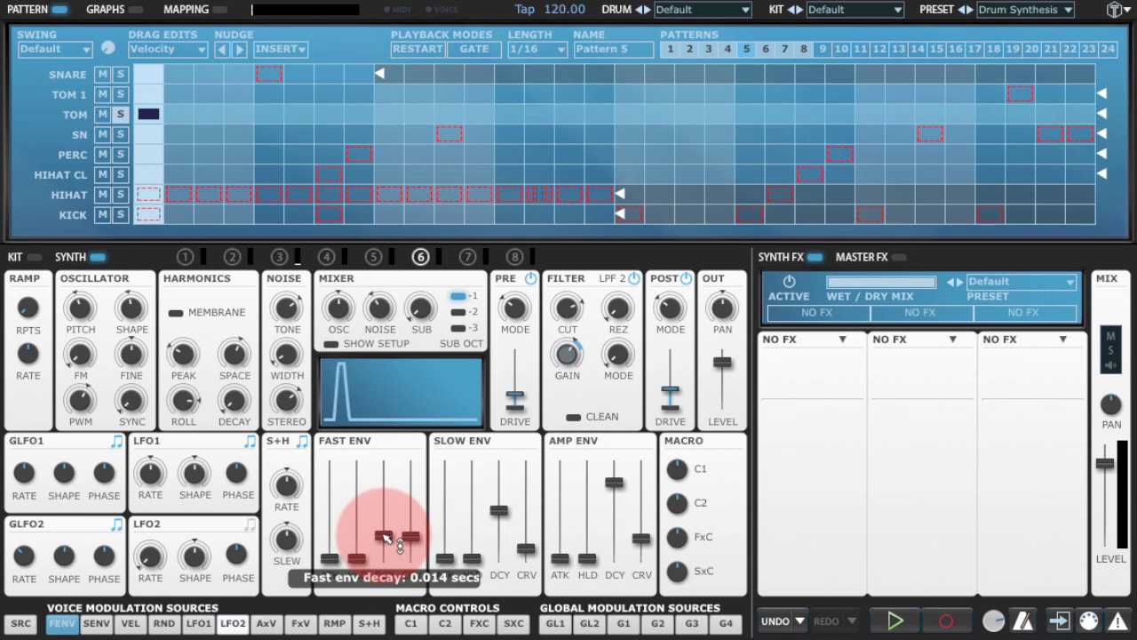
click(412, 536)
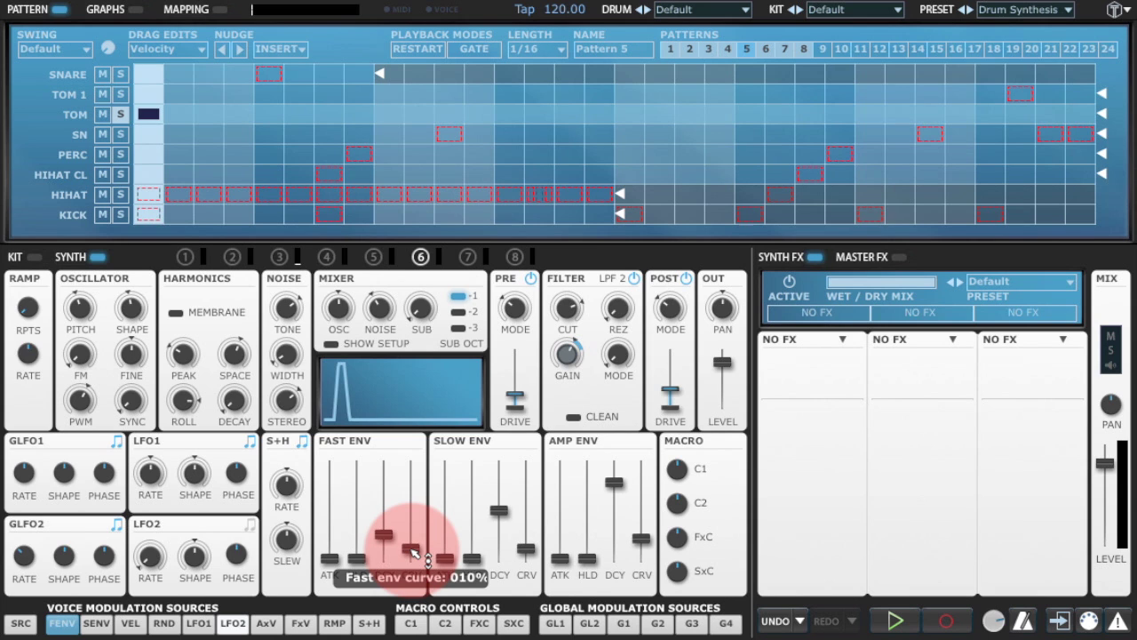
Audition the tom with the fast-envelope drive and gain modulation applied
click(899, 619)
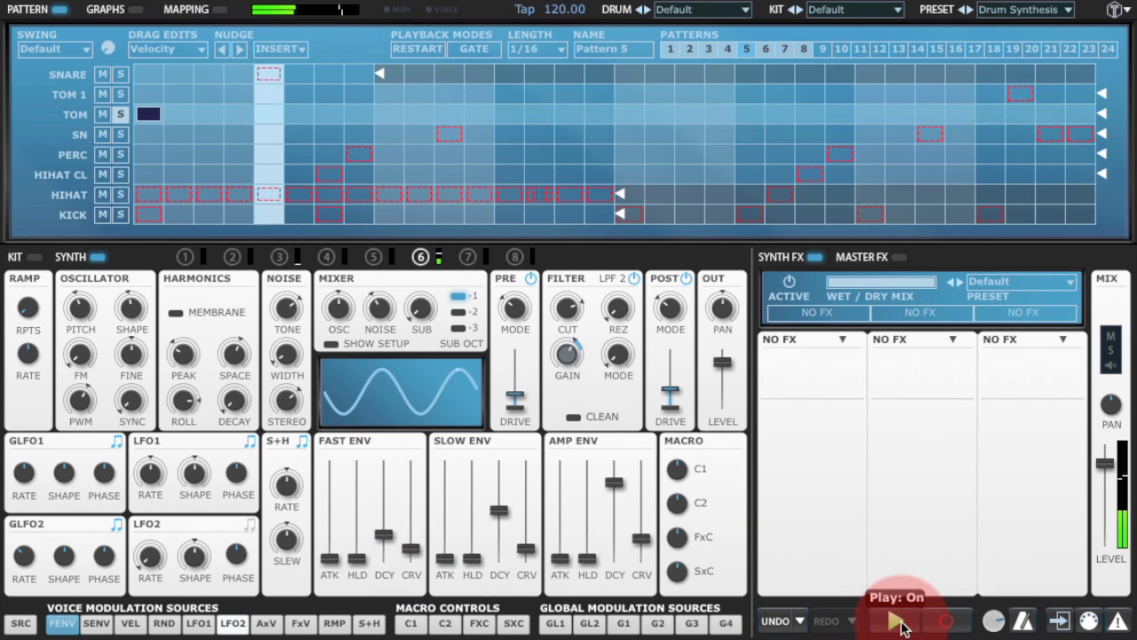
click(585, 391)
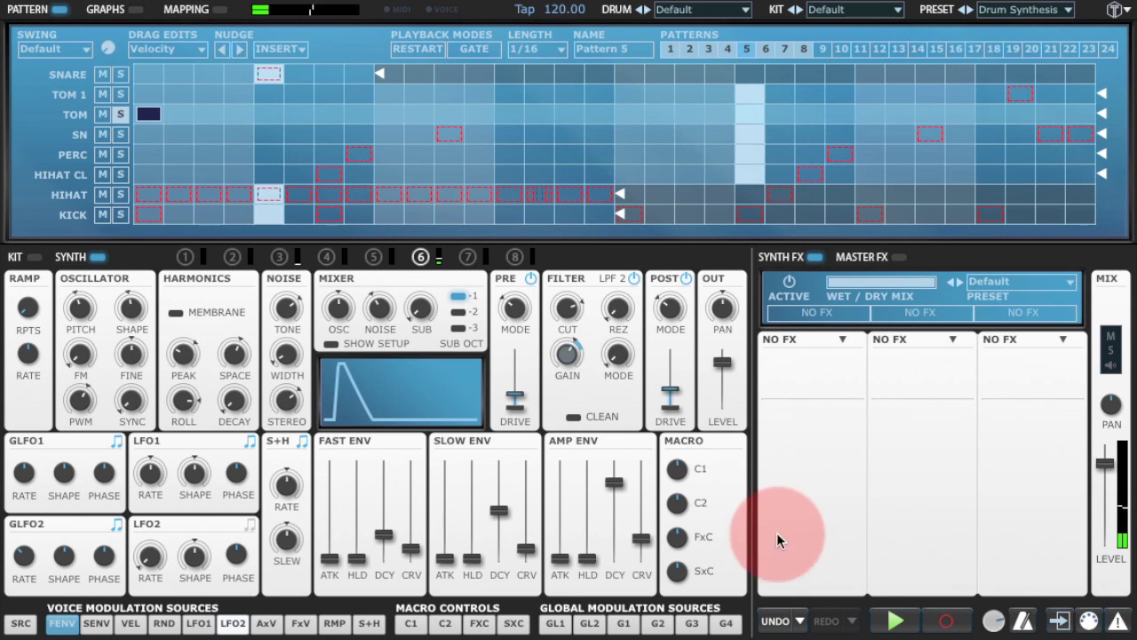
click(896, 621)
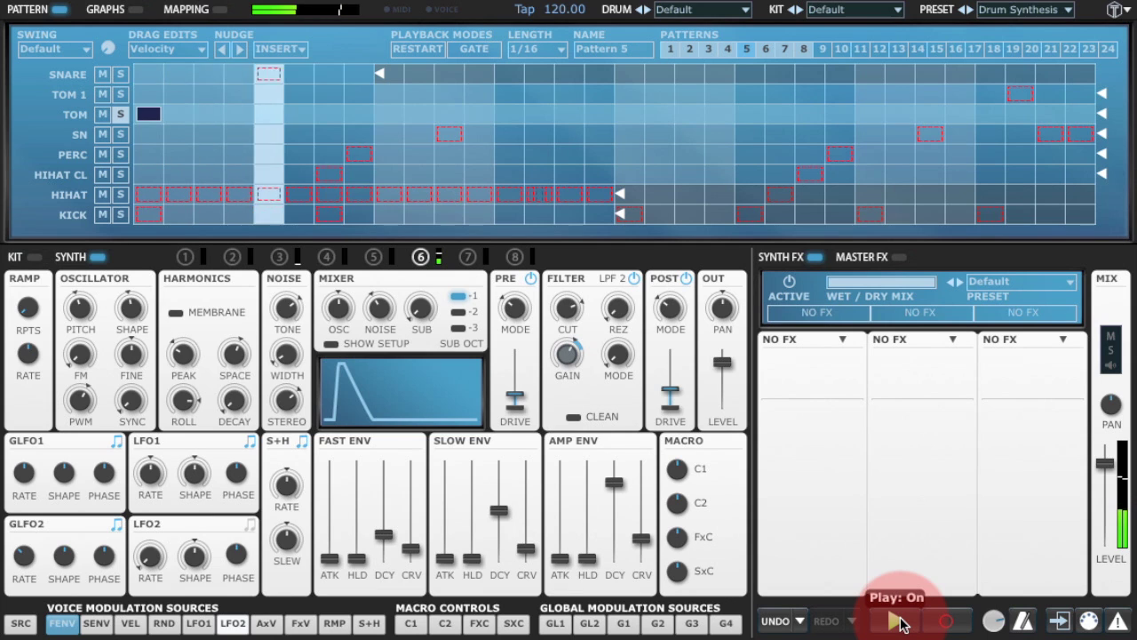
click(897, 622)
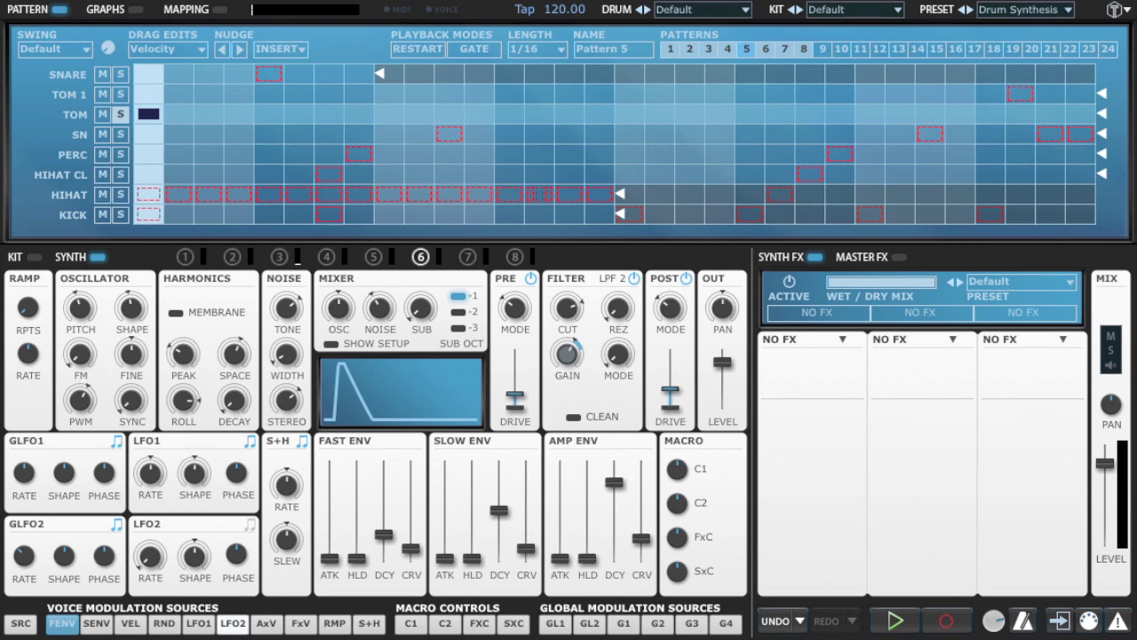
Adjust the harmonic decay and roll-off to reshape the tom's partials while auditioning it
click(235, 402)
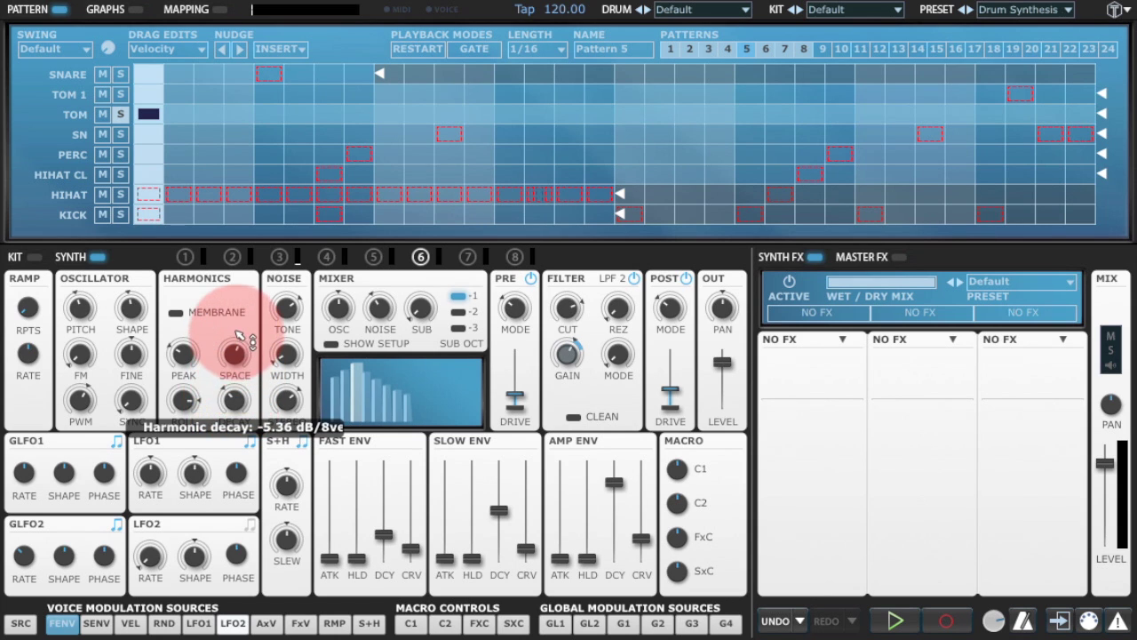
drag(187, 399, 184, 415)
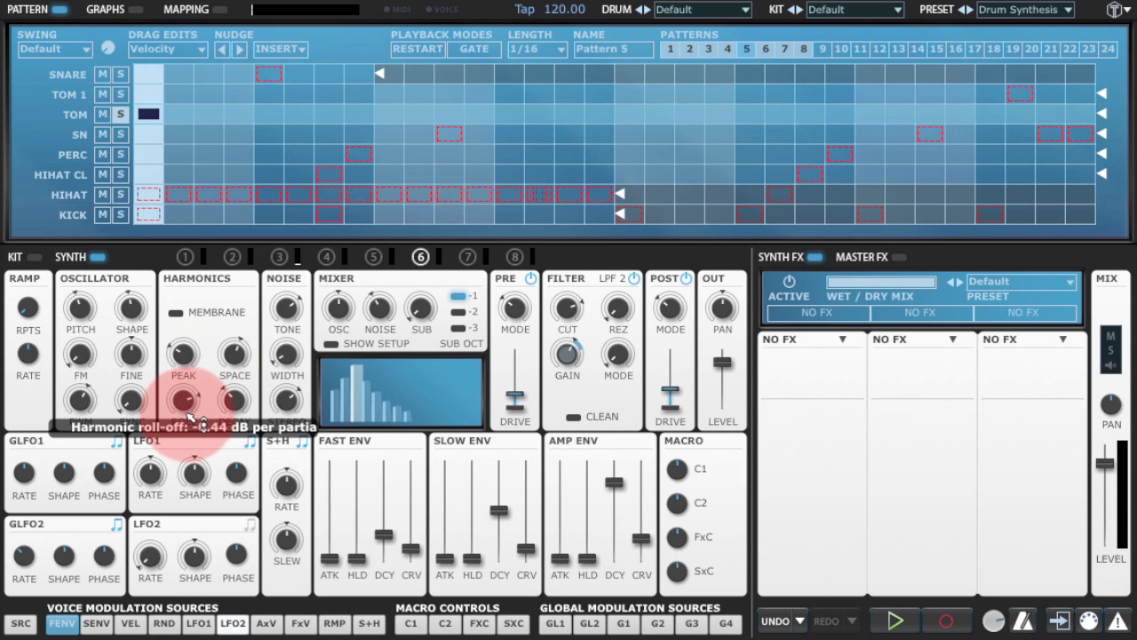
click(893, 624)
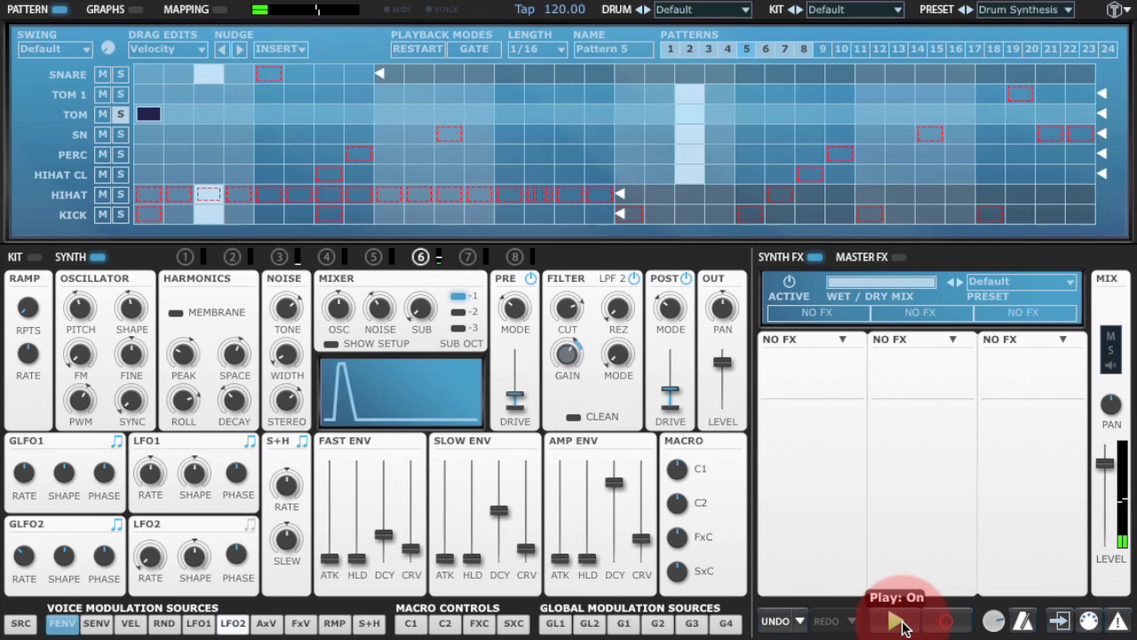
click(271, 485)
click(241, 400)
drag(242, 398, 187, 381)
click(567, 615)
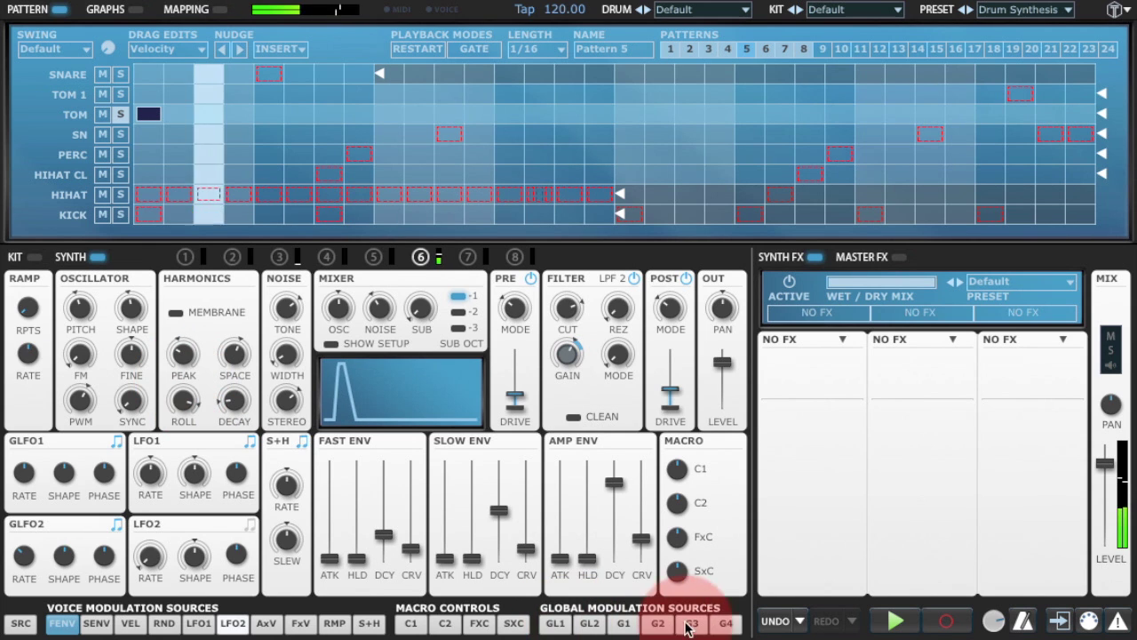
click(895, 622)
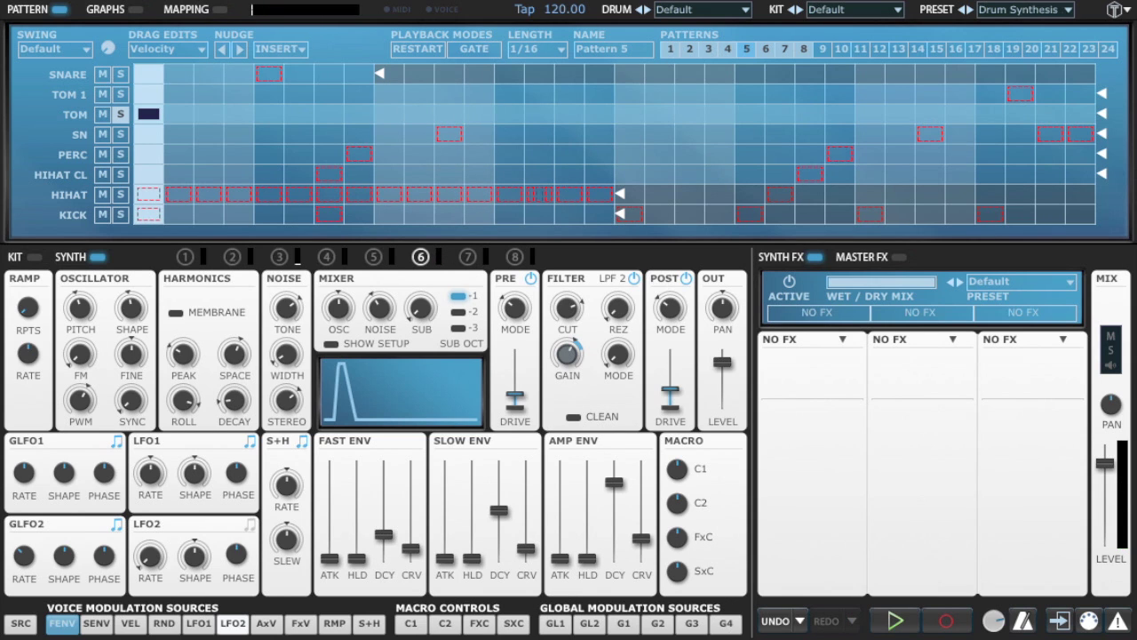
Modulate a lowered noise level with the slow envelope, shortening the envelope's decay and setting its curve to 60%
click(96, 623)
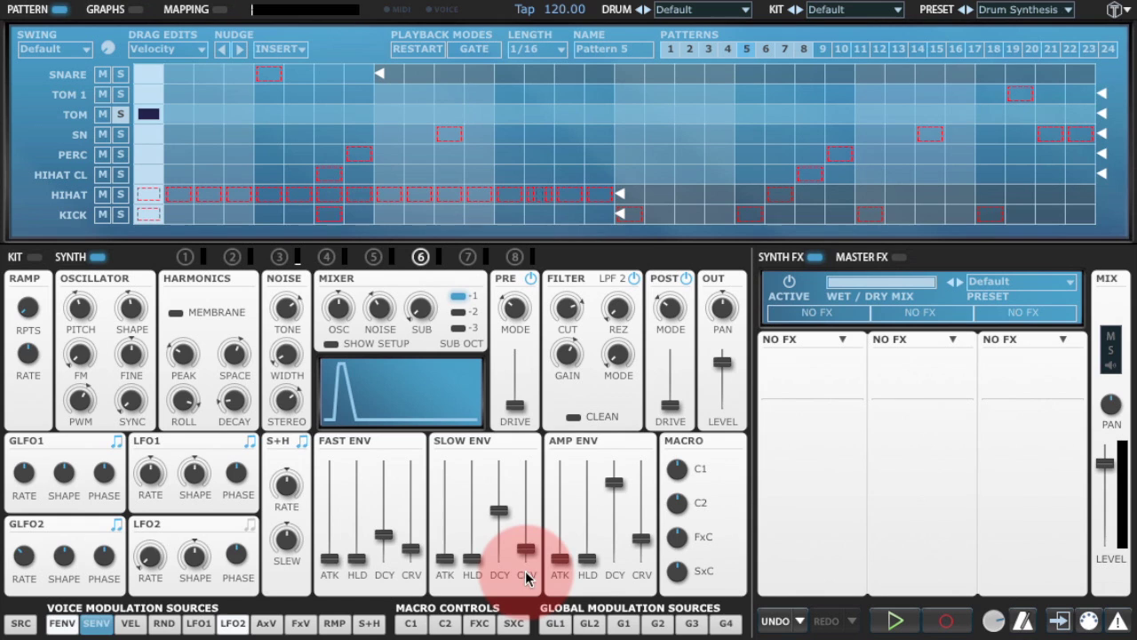
drag(532, 548, 504, 526)
click(383, 307)
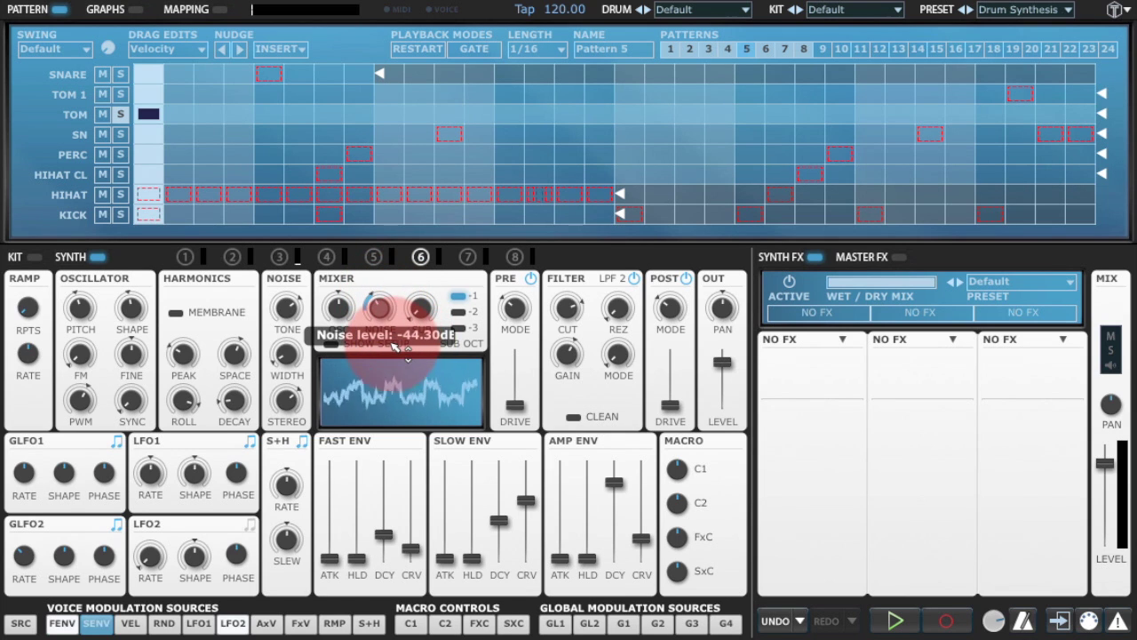
drag(392, 343, 392, 347)
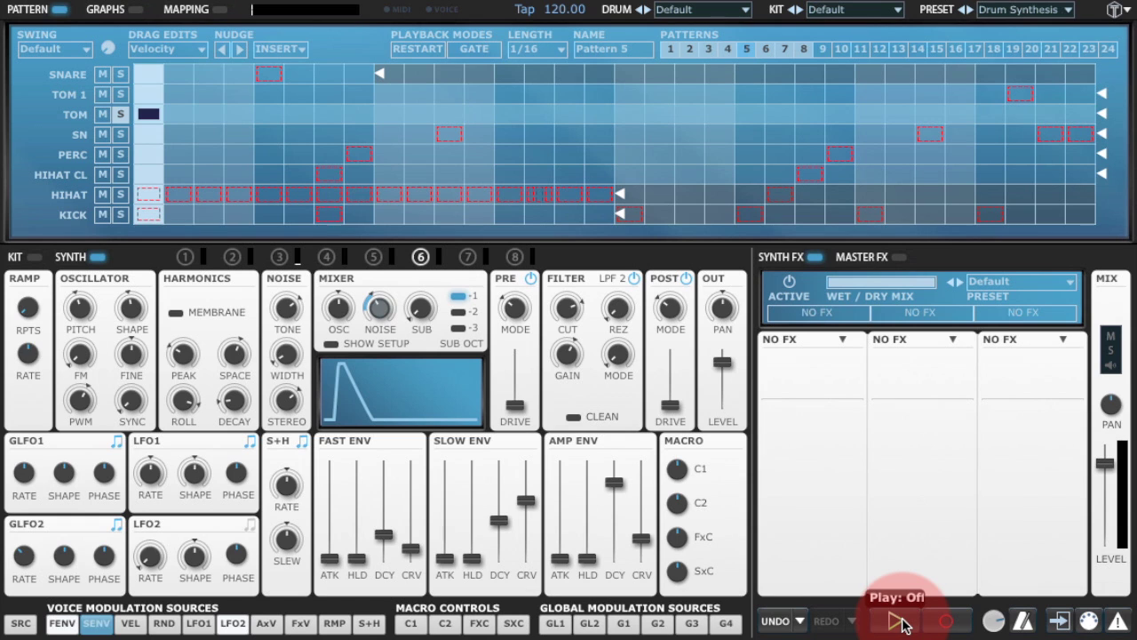
Audition the tom with the slow-envelope noise modulation while fine-tuning the LFO2 rate
click(457, 507)
click(406, 356)
click(404, 472)
click(524, 569)
mouse_move(539, 568)
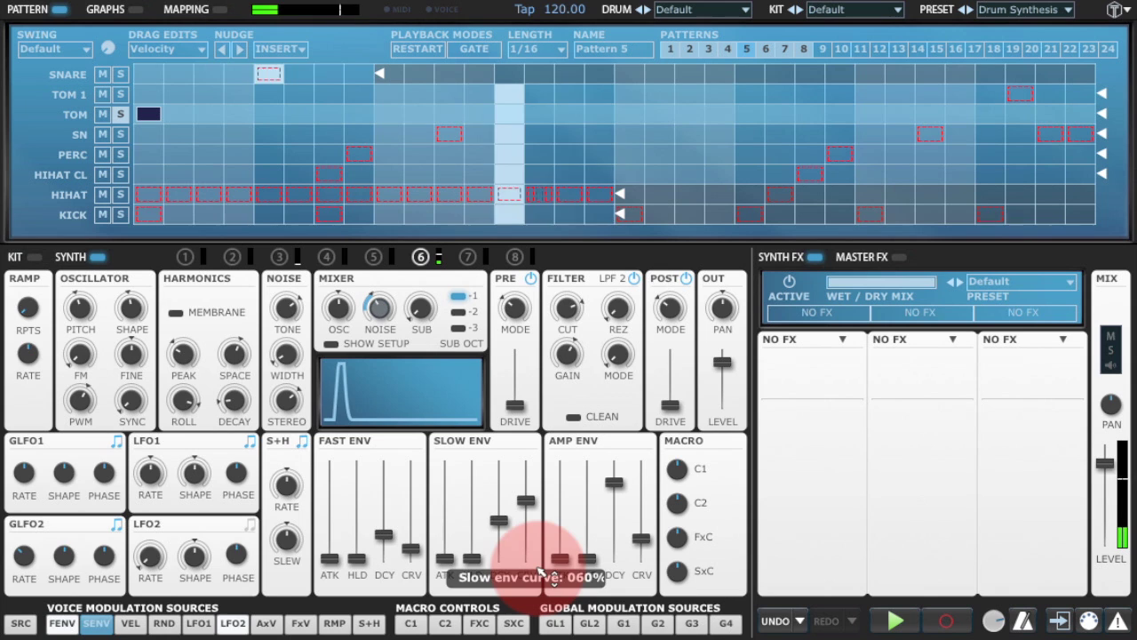
mouse_move(149, 554)
mouse_down()
mouse_move(153, 546)
mouse_move(151, 562)
mouse_up()
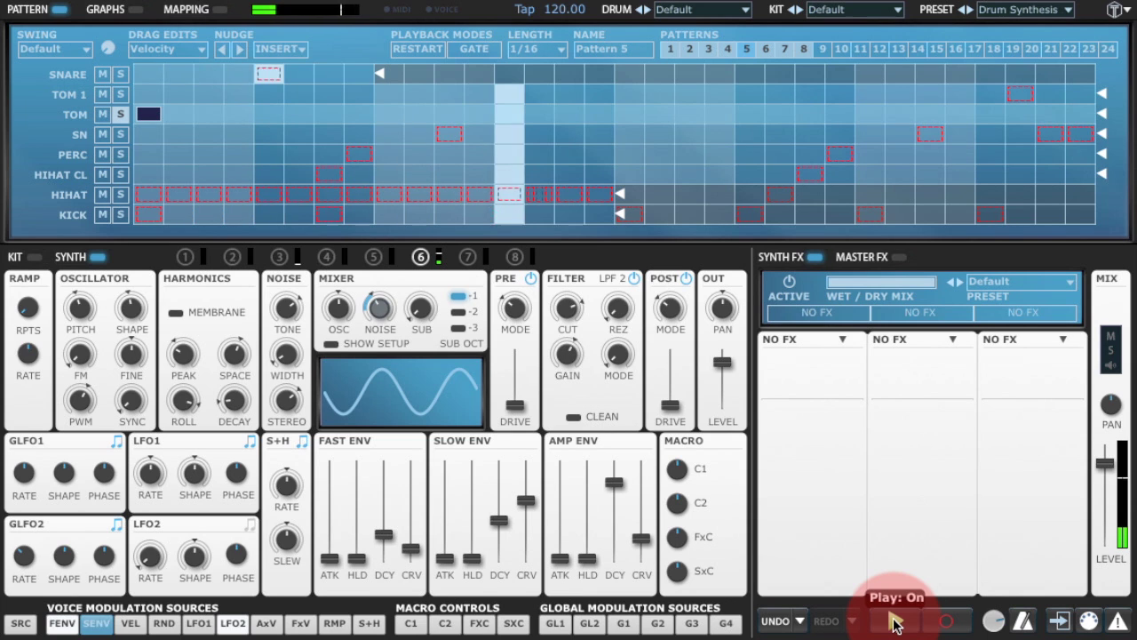
click(894, 622)
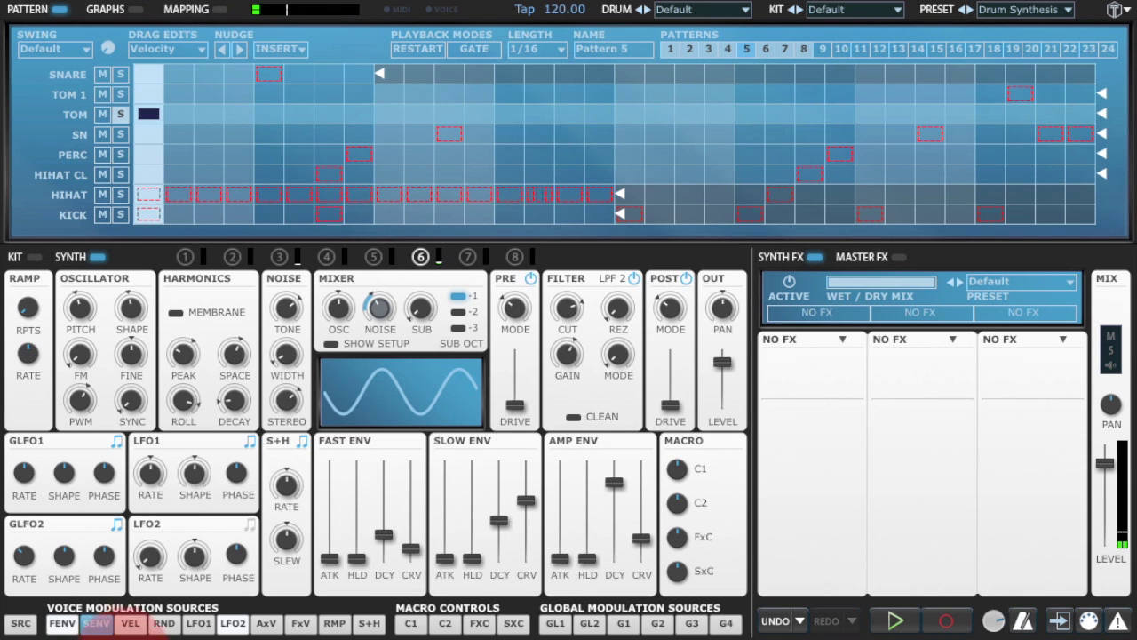
Increase the fast envelope's modulation of the pre drive, slightly shorten the envelope's decay and audition the tom
drag(84, 631, 566, 382)
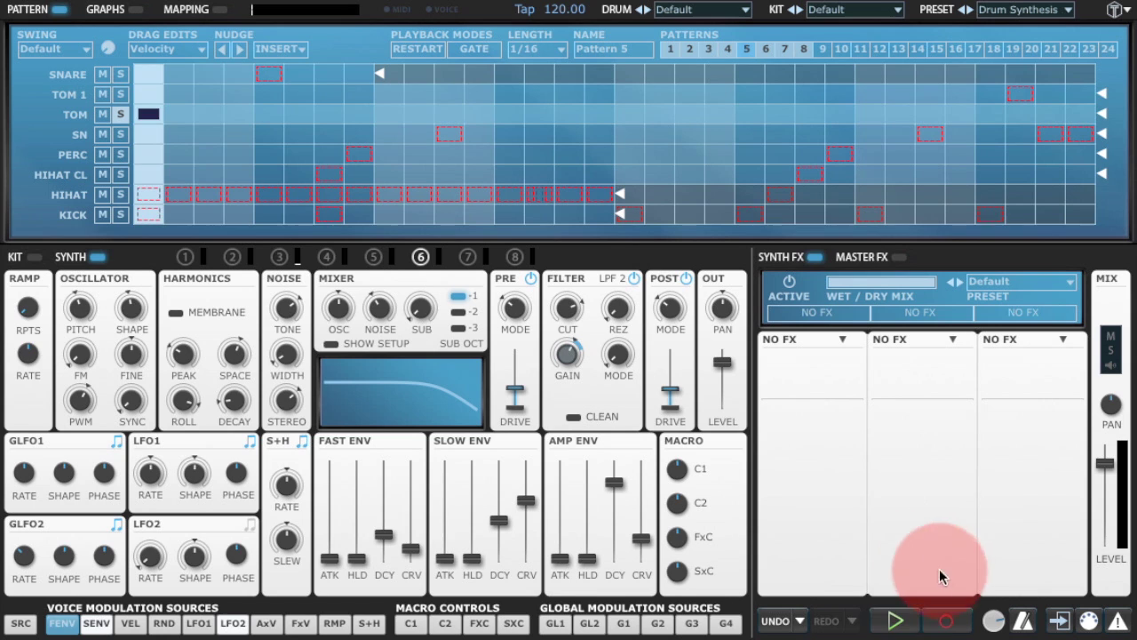
click(896, 622)
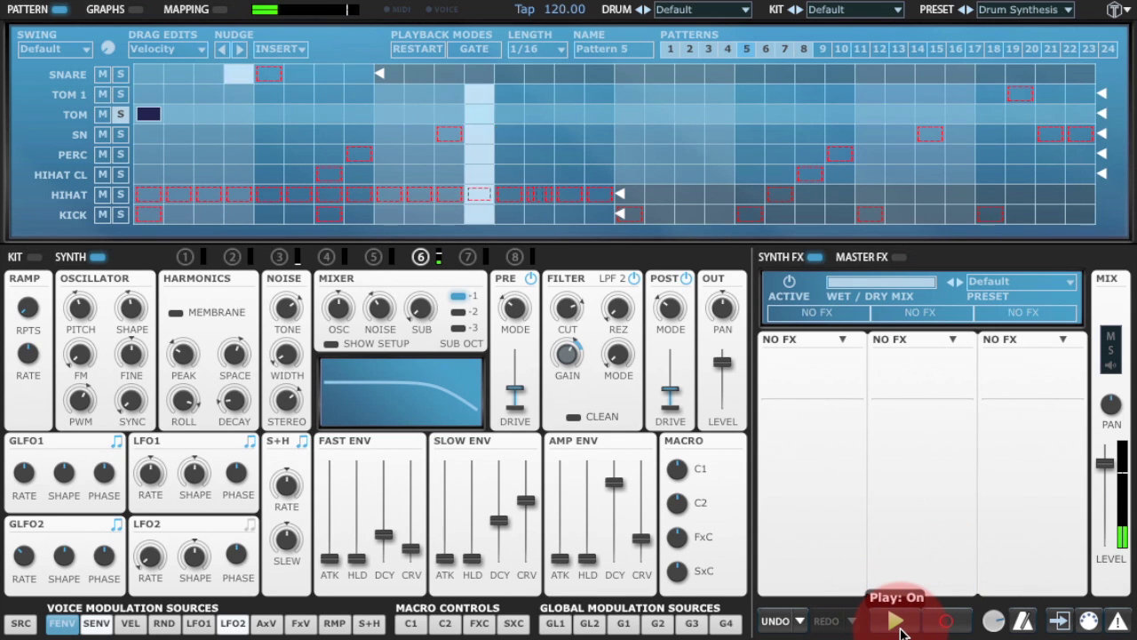
mouse_move(393, 544)
mouse_down()
mouse_move(410, 530)
mouse_move(413, 544)
mouse_up()
click(899, 626)
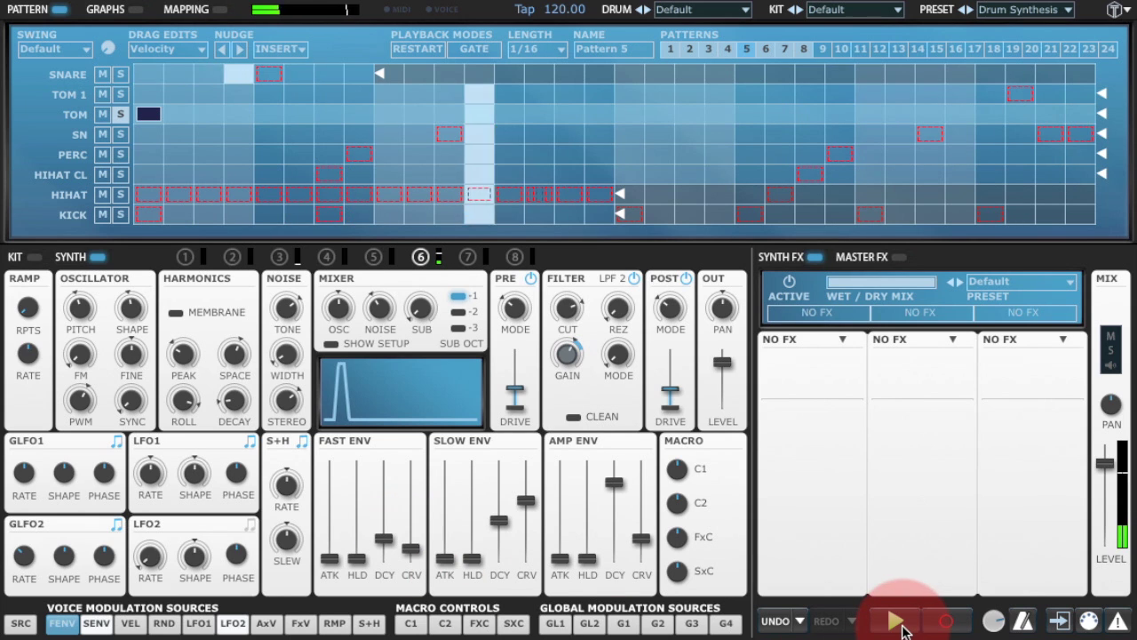
click(899, 627)
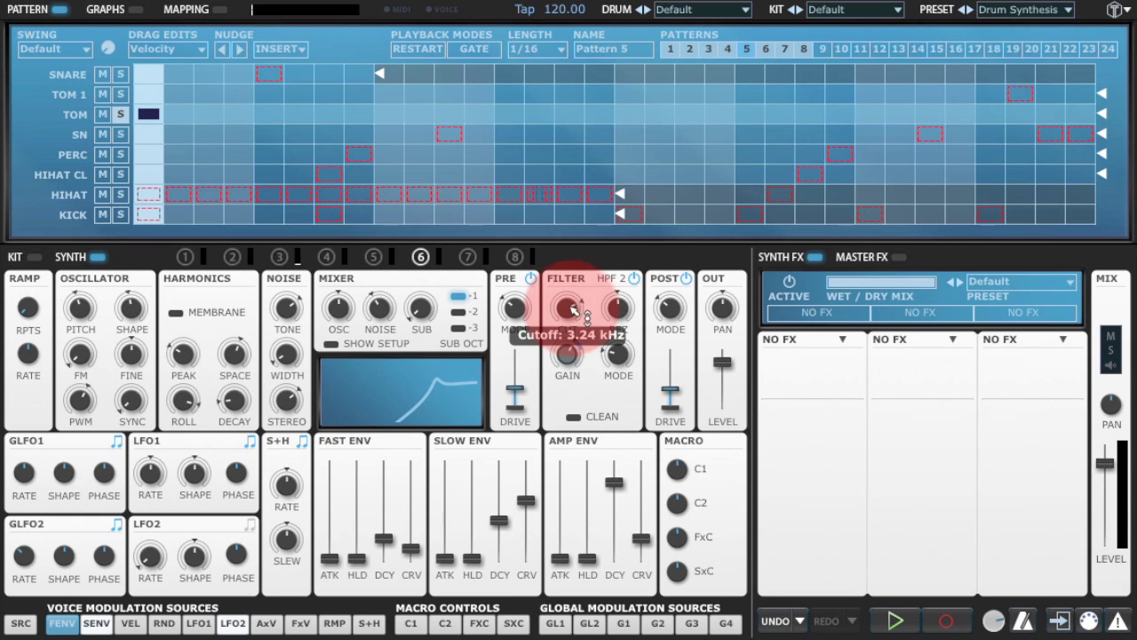
Switch the tom's filter to HPF 2 and lower its cutoff while auditioning
click(602, 418)
click(897, 622)
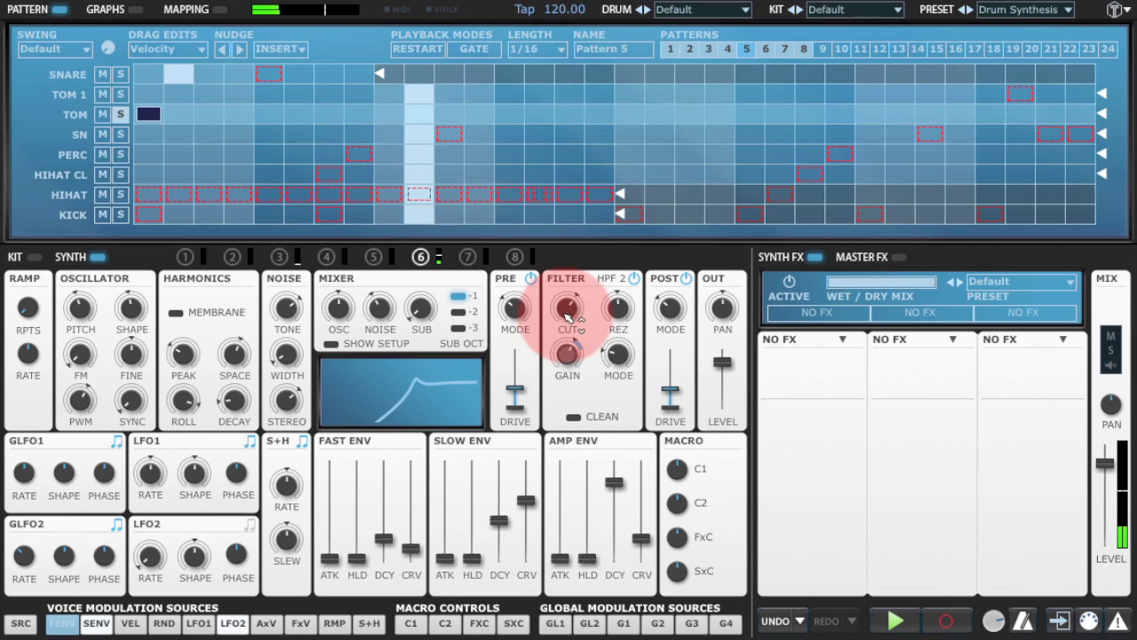
drag(574, 313, 577, 339)
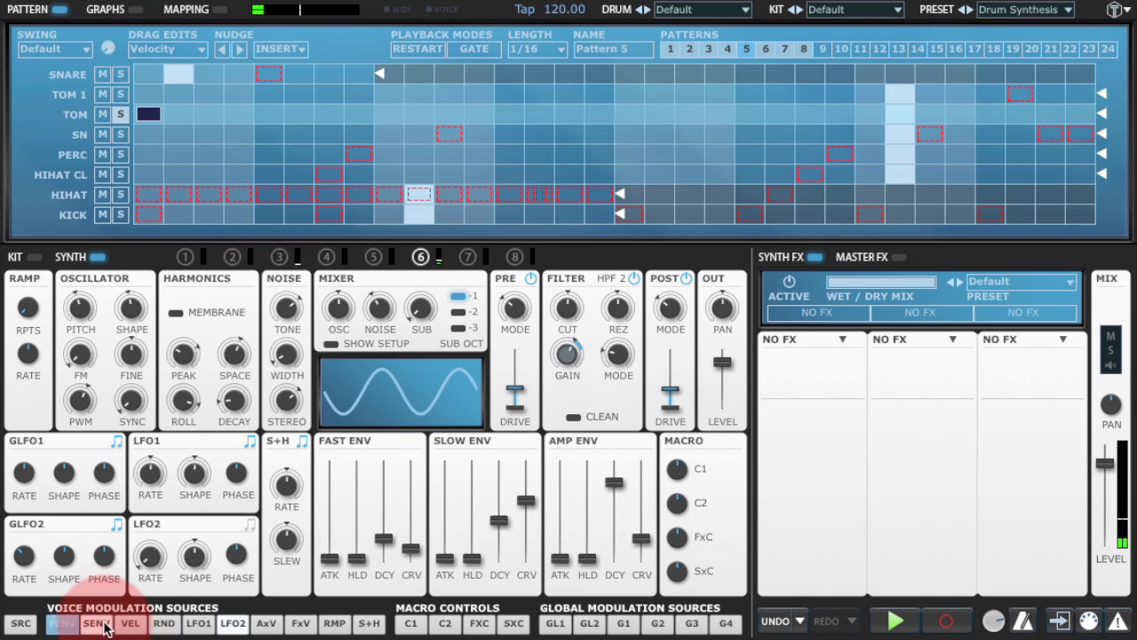
Modulate the high-pass filter's cutoff with the fast envelope and set the base cutoff to about 519 Hz
click(103, 623)
drag(567, 306, 587, 289)
click(170, 539)
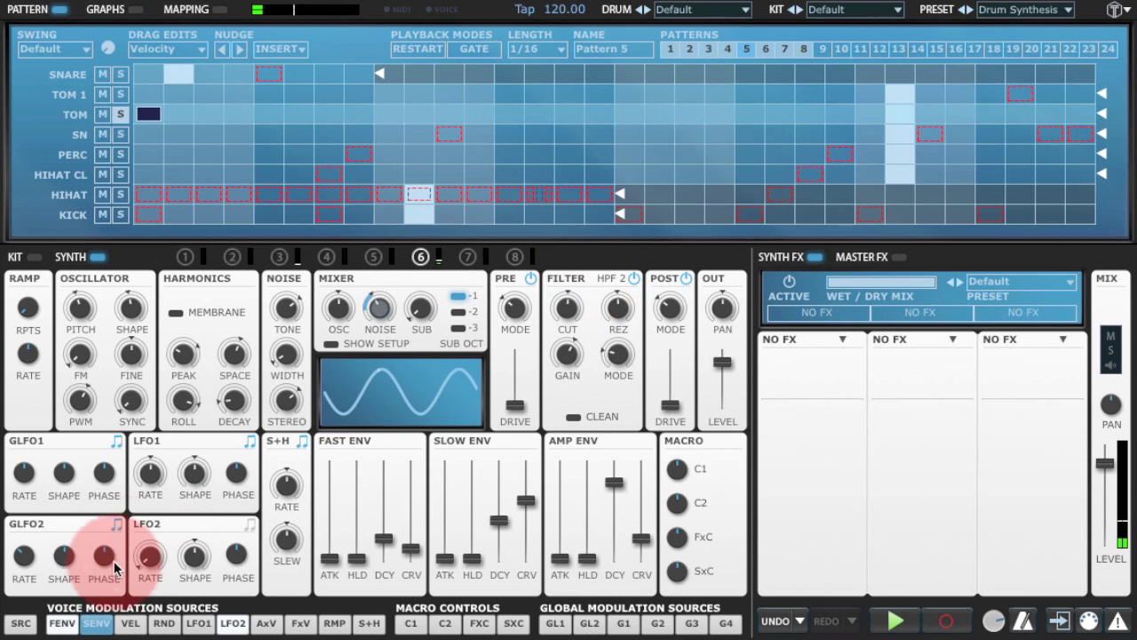
click(70, 628)
drag(69, 627, 573, 323)
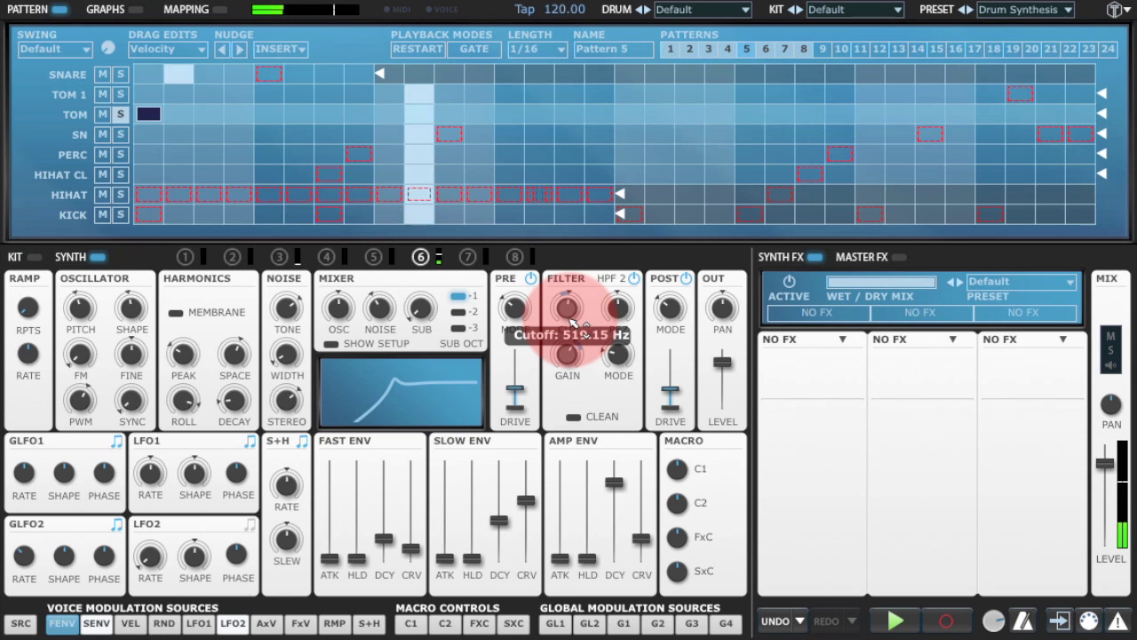
drag(575, 326, 574, 323)
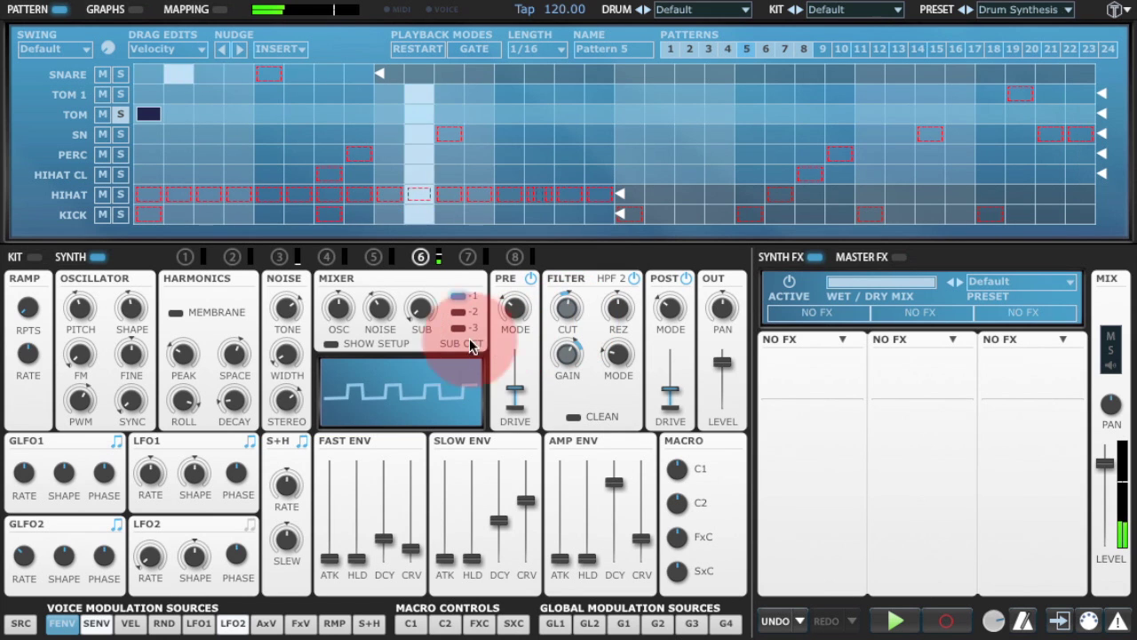
Rebalance the noise level against the oscillator, setting the oscillator level to about -12.4 dB
mouse_move(381, 325)
mouse_down()
mouse_move(391, 331)
mouse_move(392, 315)
mouse_move(380, 306)
mouse_up()
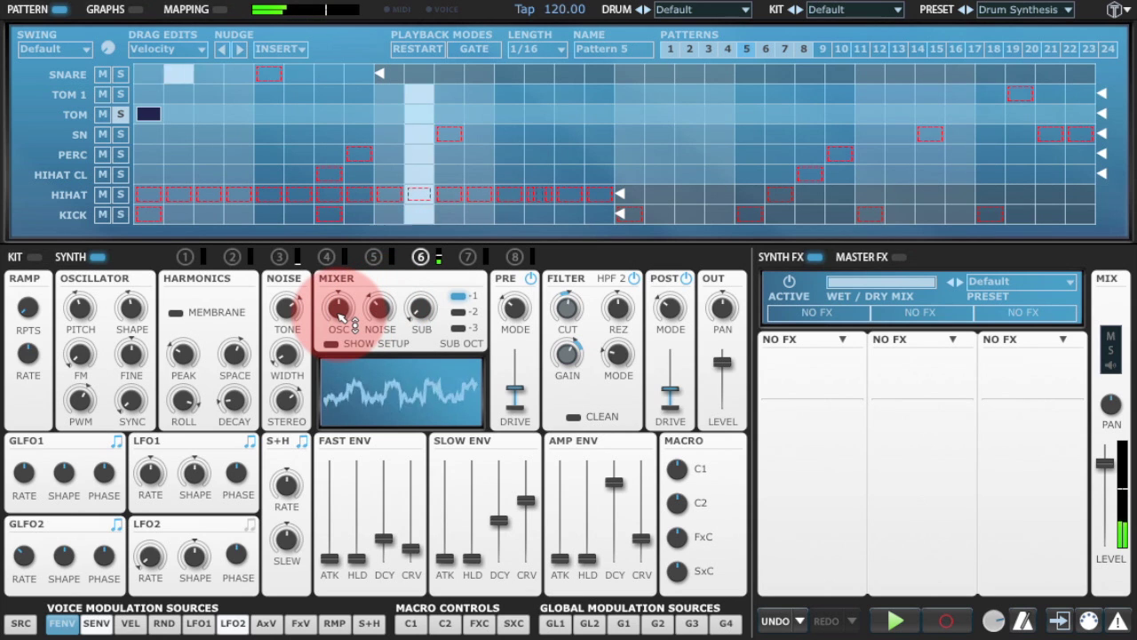
mouse_move(339, 314)
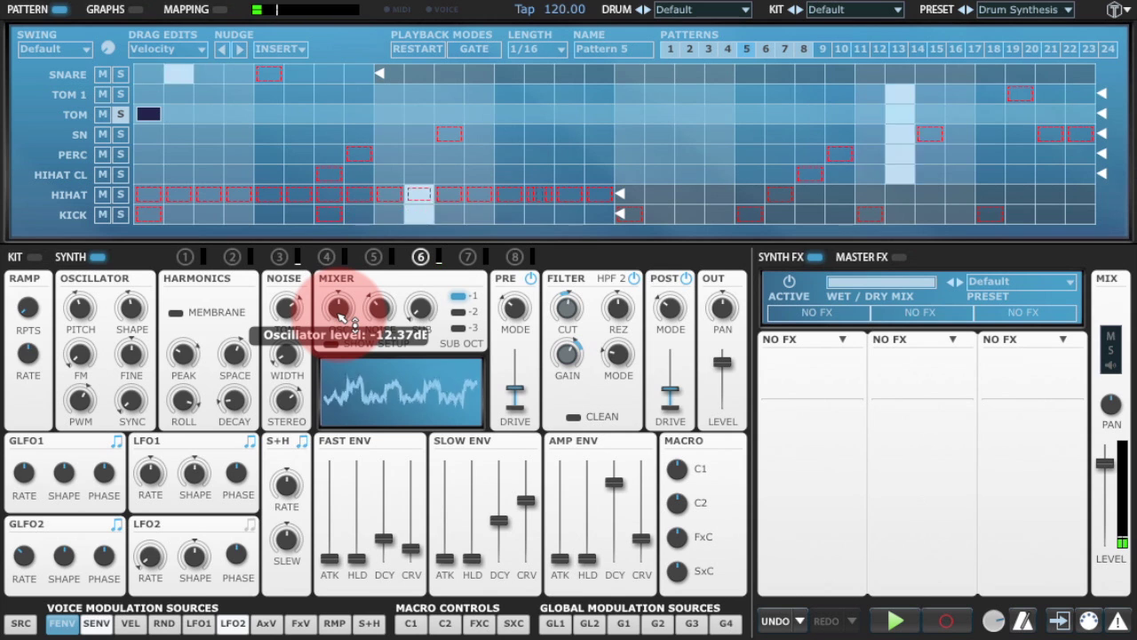
drag(342, 317, 342, 316)
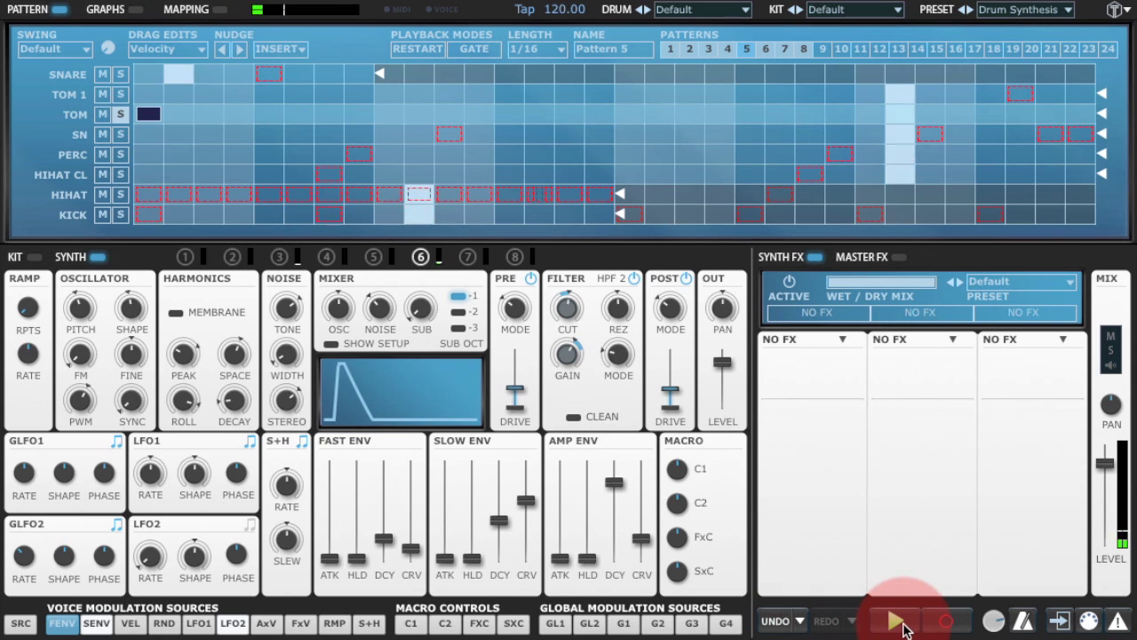
click(898, 621)
Unsolo the TOM track and play the full drum pattern with all tracks
click(108, 110)
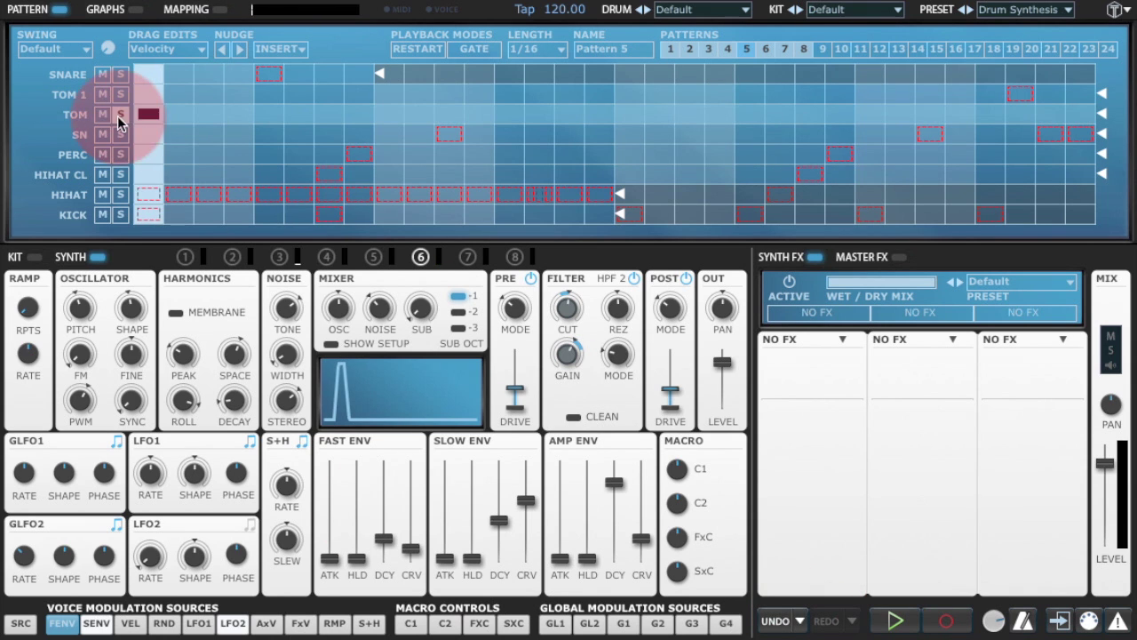
click(671, 505)
click(893, 622)
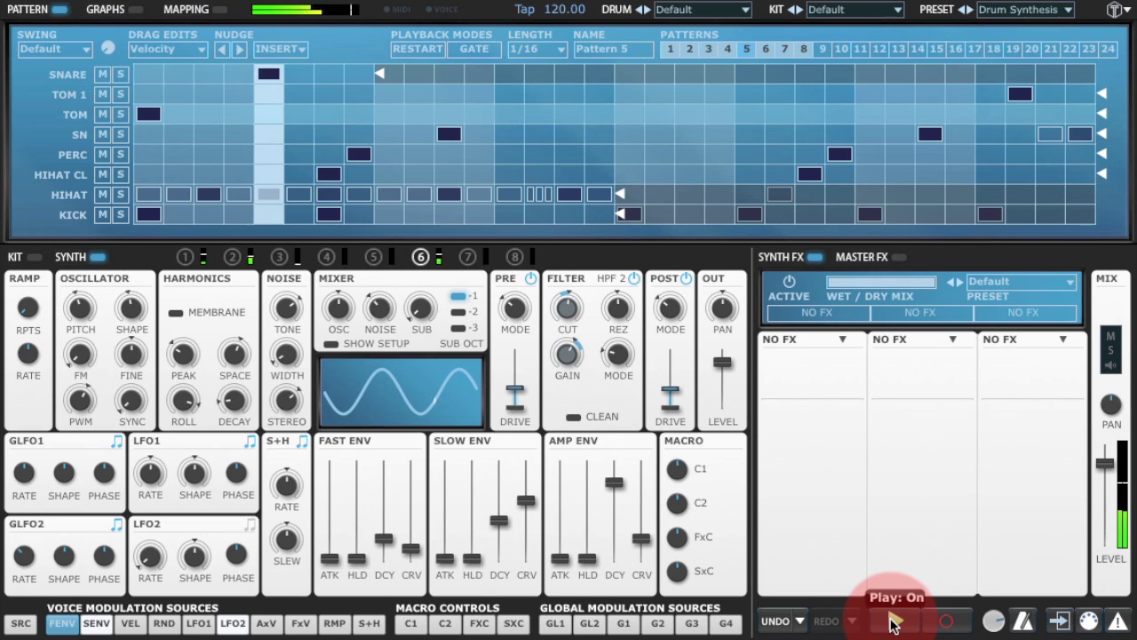